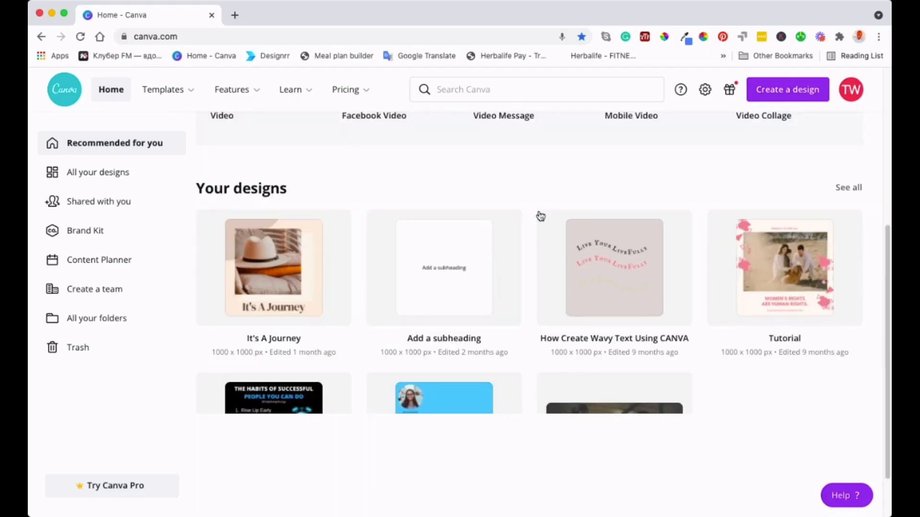
Step: Create a blank 1920 × 1080 px design from the Video category's Video format
scroll(538, 214, "down", 2)
scroll(539, 213, "up", 7)
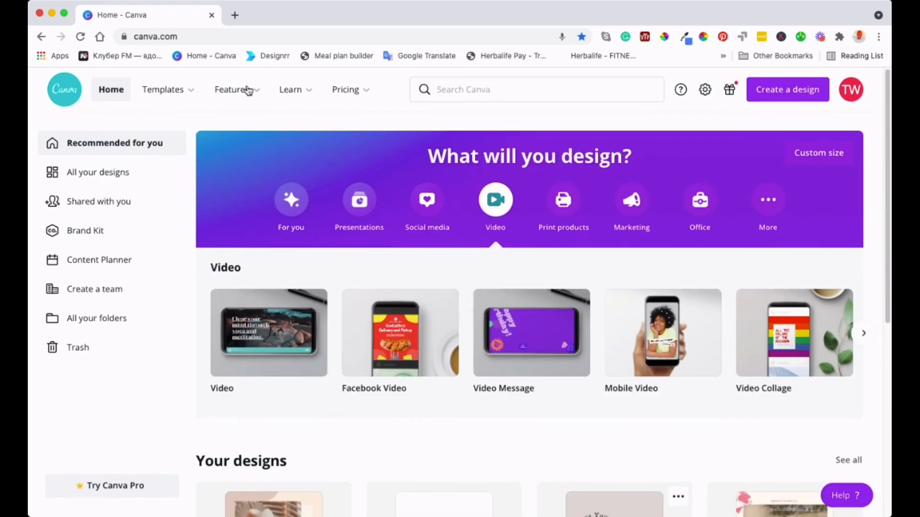
mouse_move(175, 92)
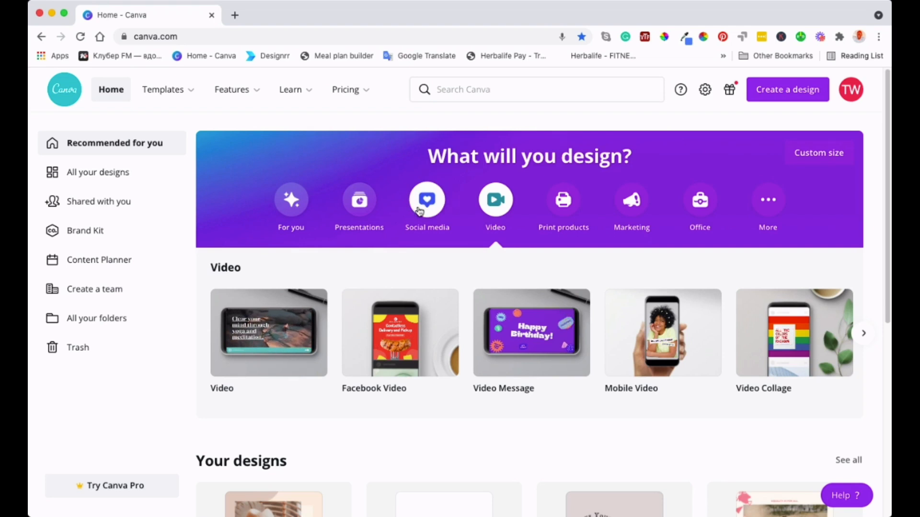
mouse_move(436, 336)
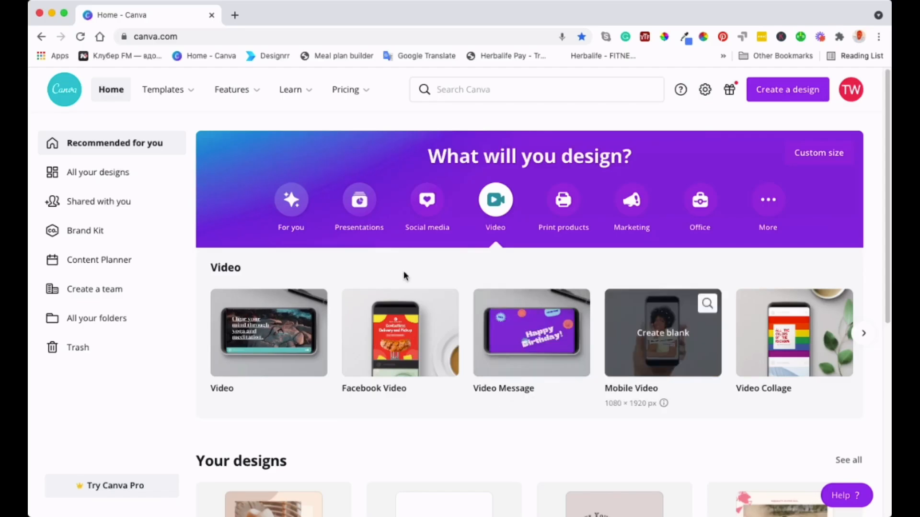
mouse_move(441, 305)
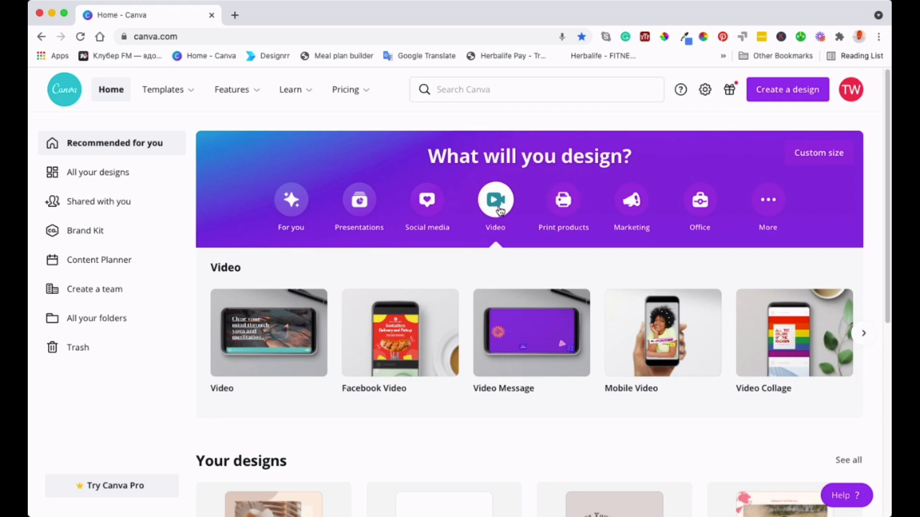
scroll(392, 281, "down", 3)
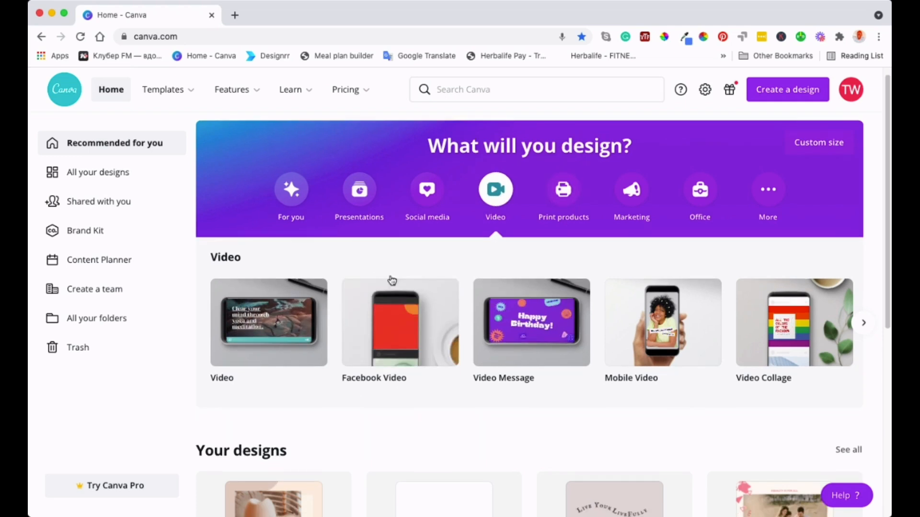
mouse_move(270, 296)
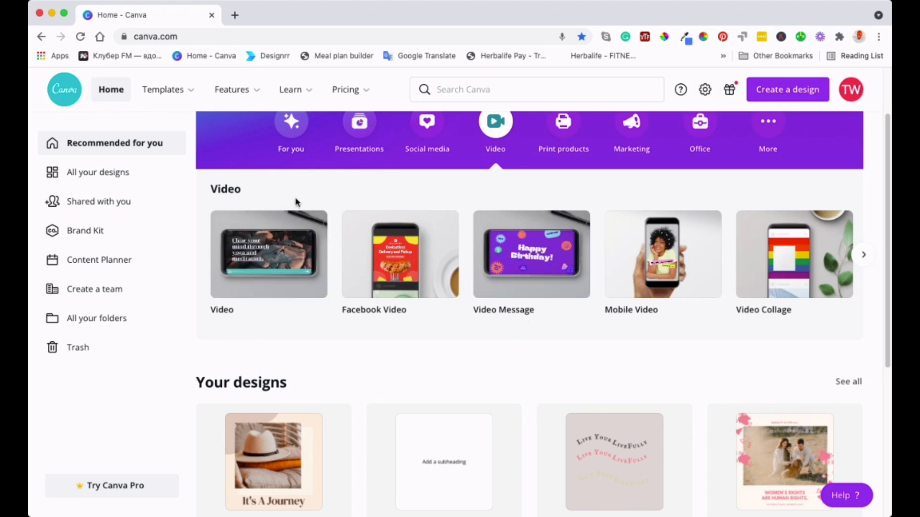
mouse_move(403, 284)
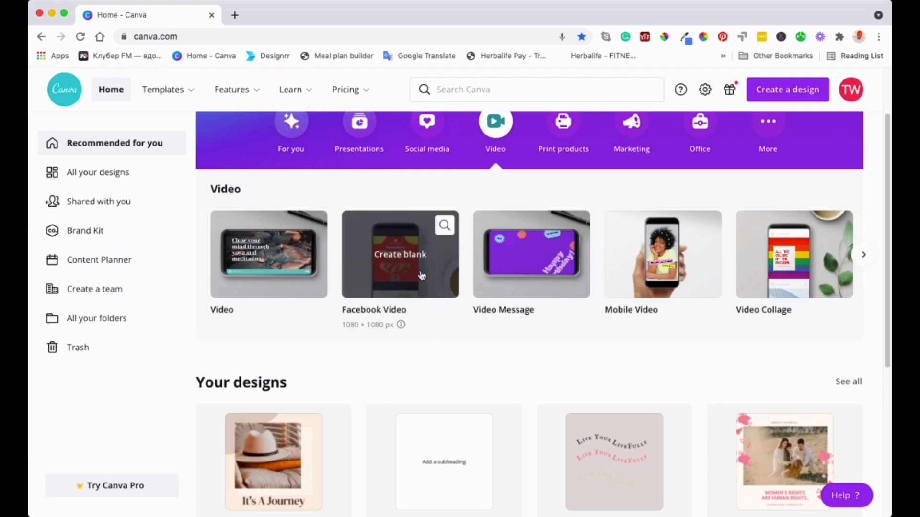
mouse_move(648, 294)
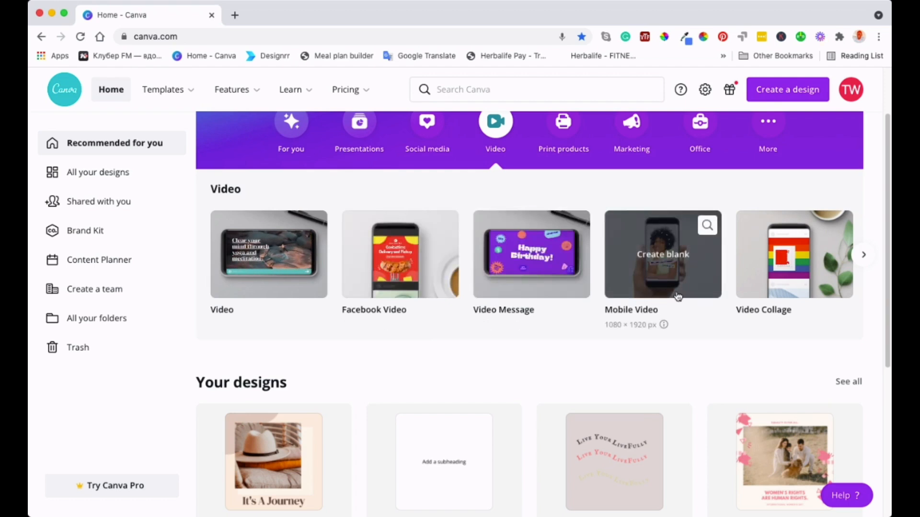
mouse_move(826, 276)
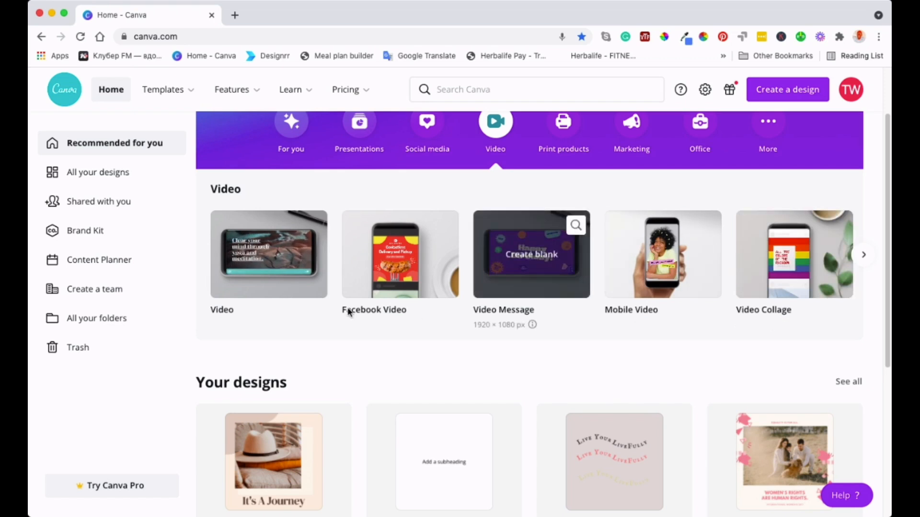
mouse_move(282, 278)
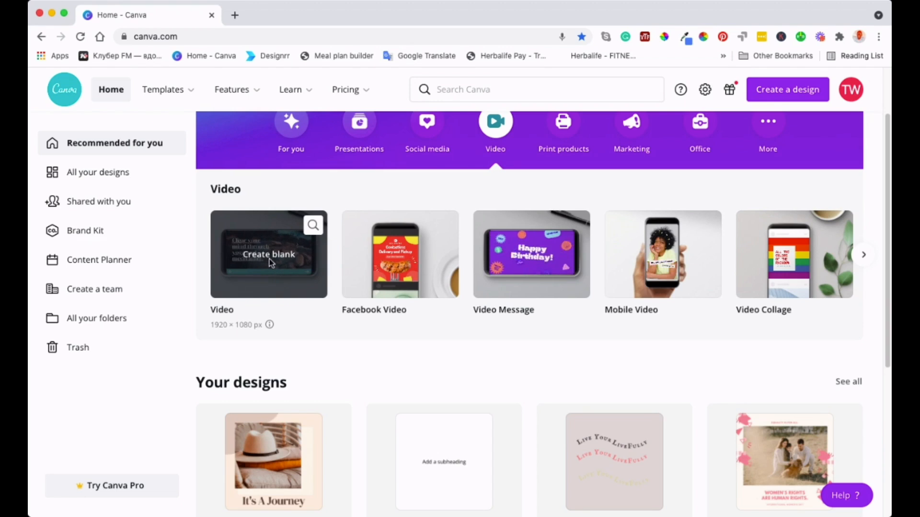
left_click(272, 263)
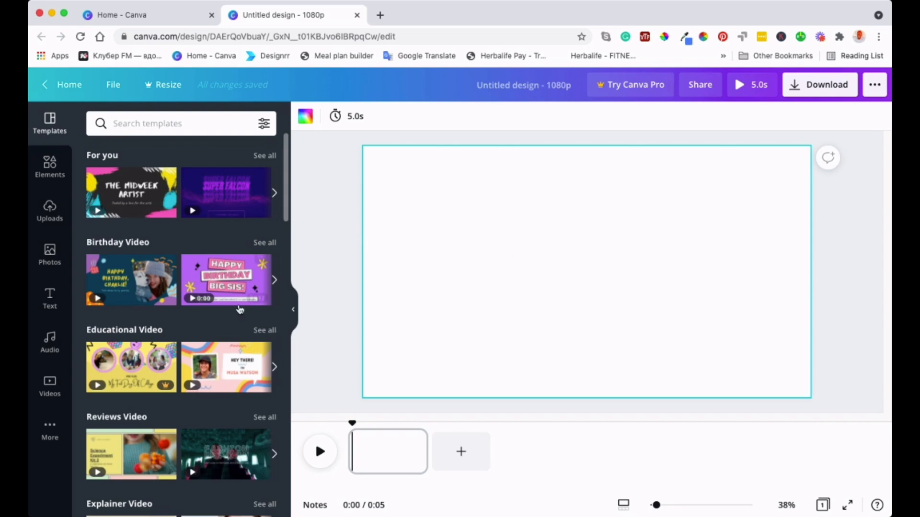
Step: Find the 17-second stock clip of hands at a keyboard among the recently used videos and place it to fill the blank page
scroll(169, 317, "down", 3)
scroll(182, 359, "up", 3)
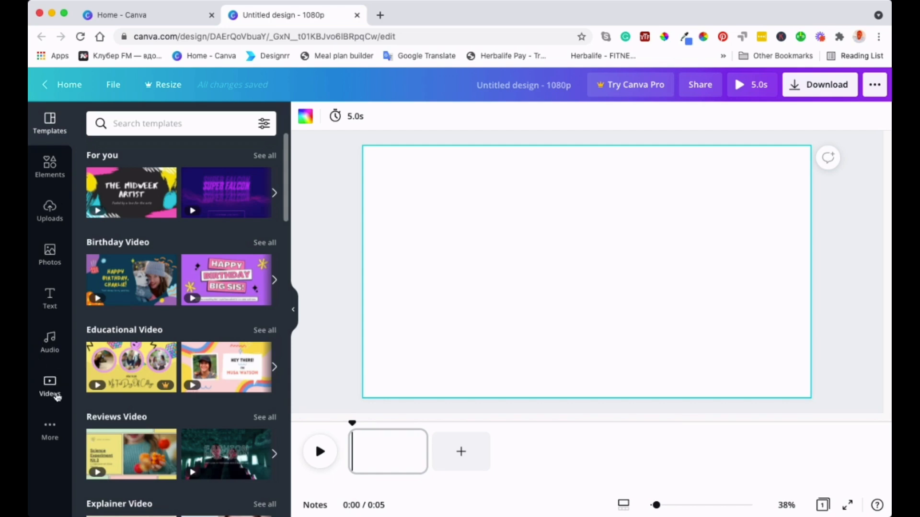
left_click(51, 394)
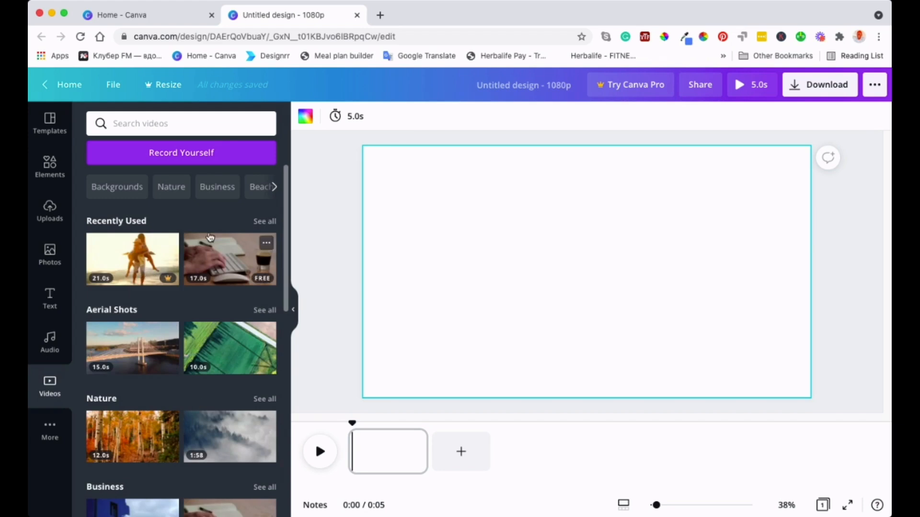
scroll(236, 205, "down", 1)
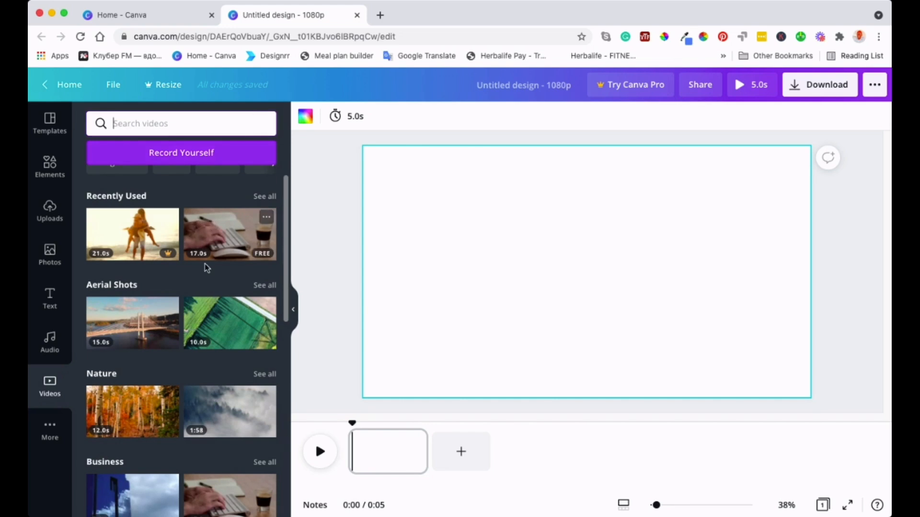
scroll(206, 265, "down", 3)
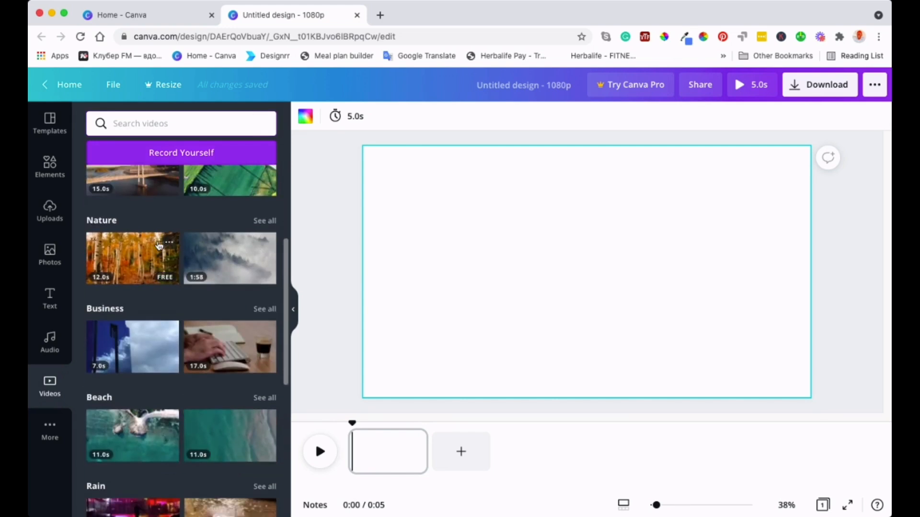
scroll(144, 273, "up", 4)
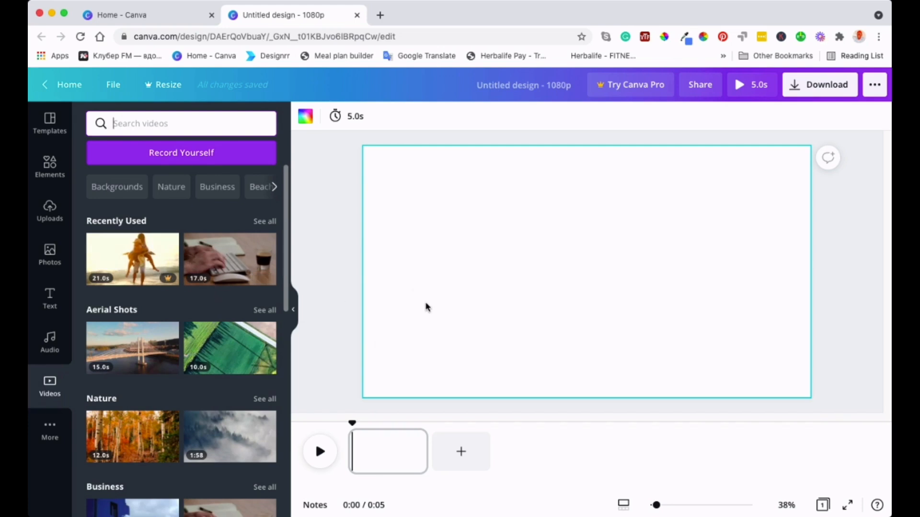
scroll(226, 292, "down", 3)
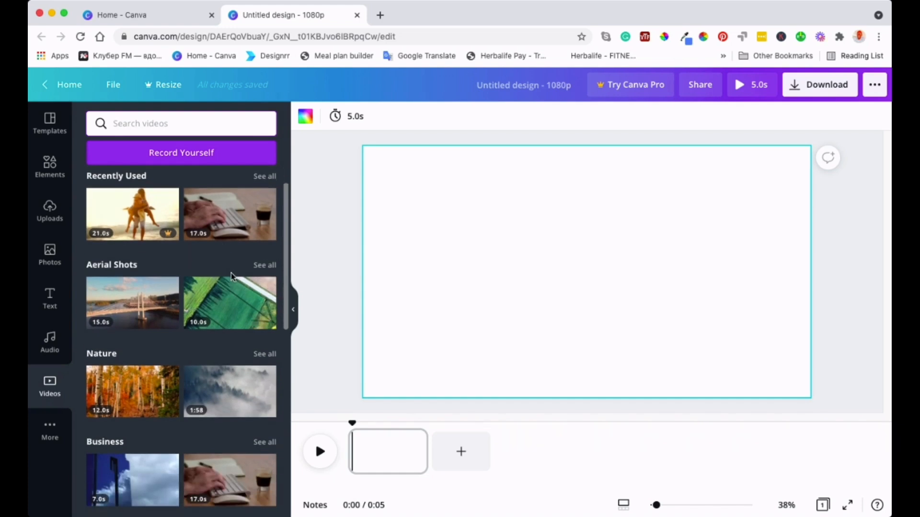
scroll(231, 277, "up", 3)
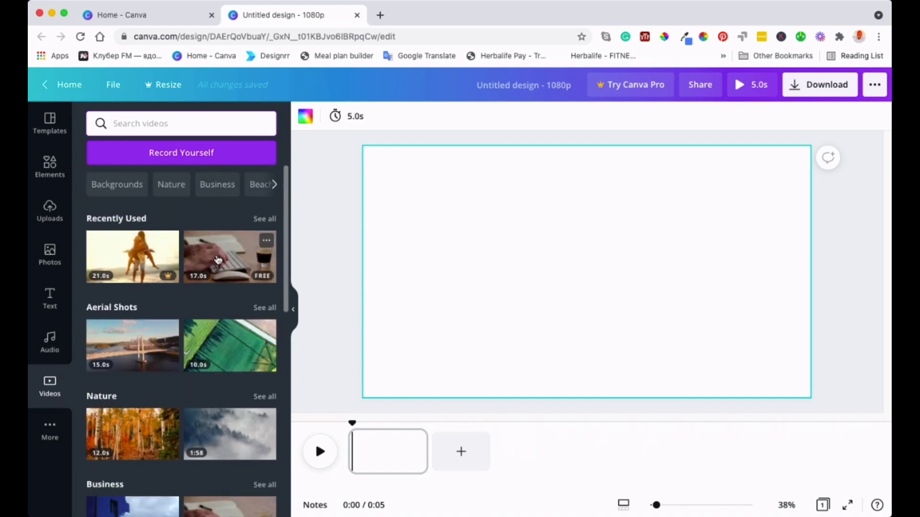
left_click_drag(217, 261, 381, 262)
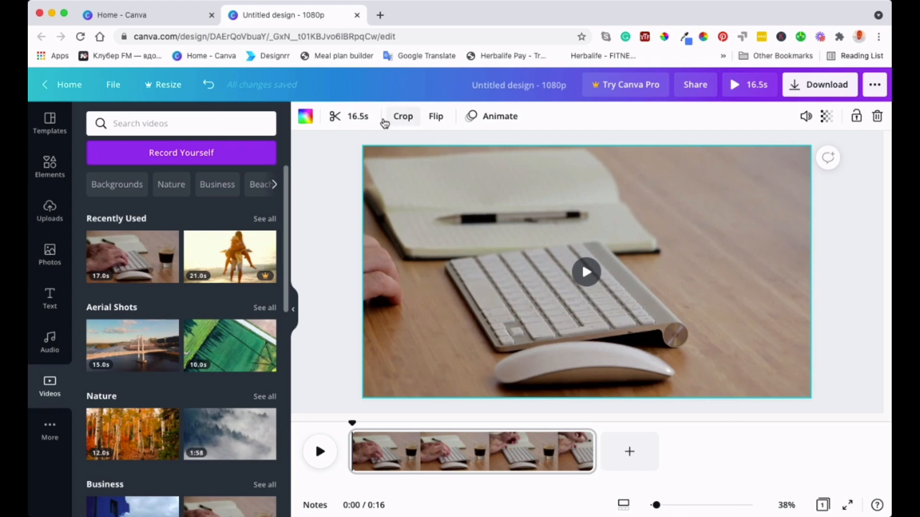
Step: Trim the keyboard clip at both ends to 4.9 seconds and shift the kept section slightly within the footage
left_click(354, 117)
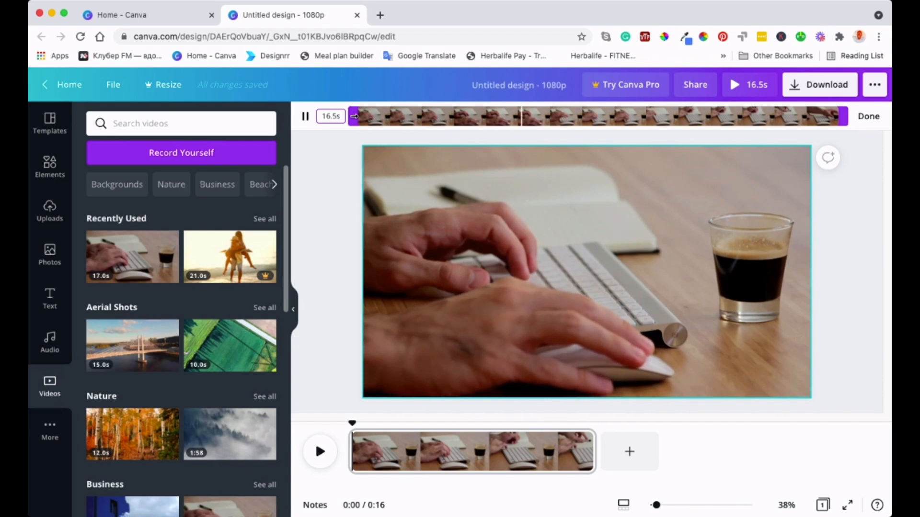
left_click_drag(352, 115, 413, 119)
left_click_drag(847, 118, 568, 111)
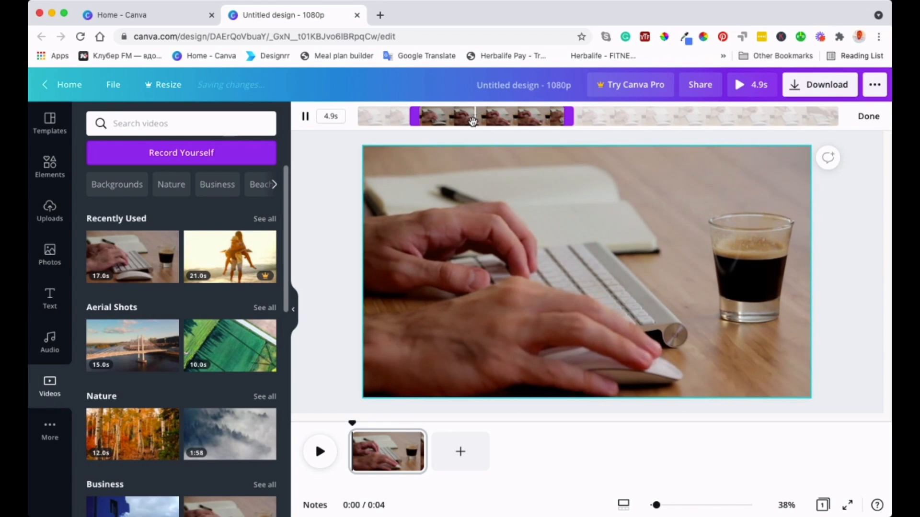
mouse_move(469, 124)
left_mouse_down()
mouse_move(717, 129)
mouse_move(461, 125)
left_mouse_up()
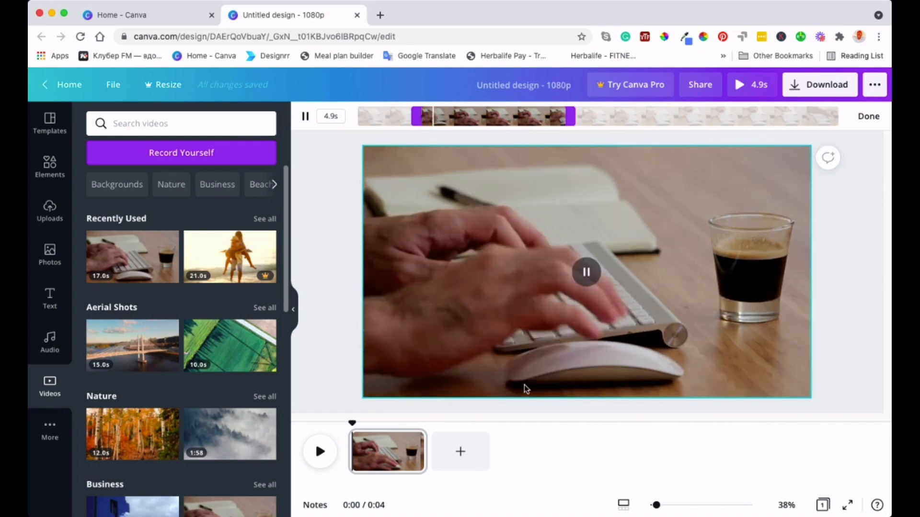
Step: Add a second page and place the 8-second mountain sunrise clip from the Sunrise videos on it
left_click(461, 455)
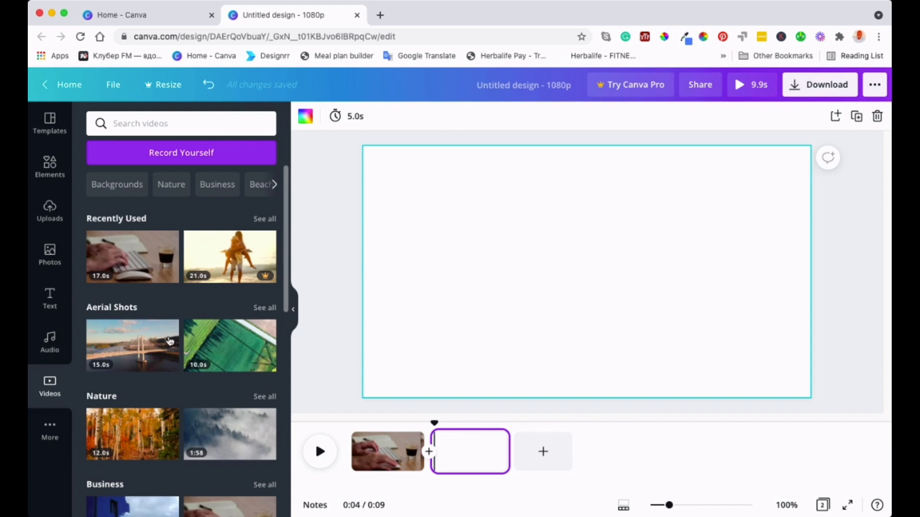
scroll(169, 341, "down", 4)
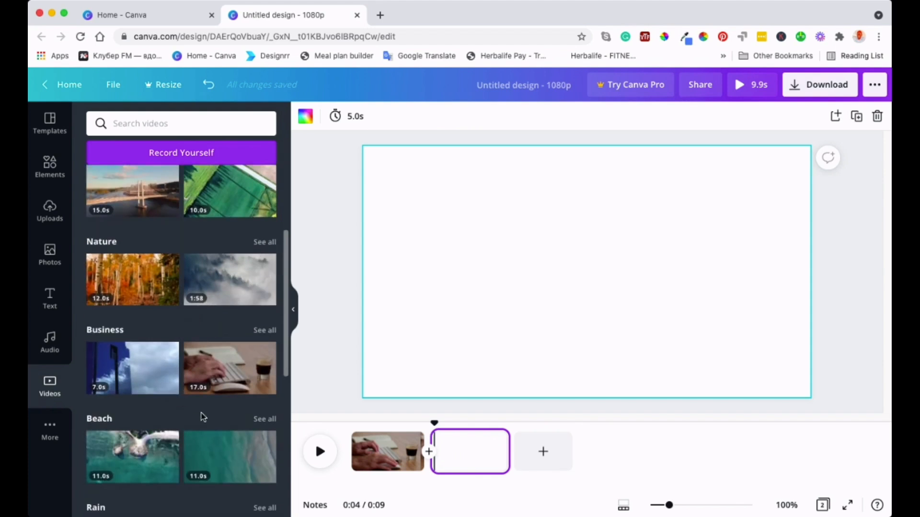
scroll(203, 417, "down", 3)
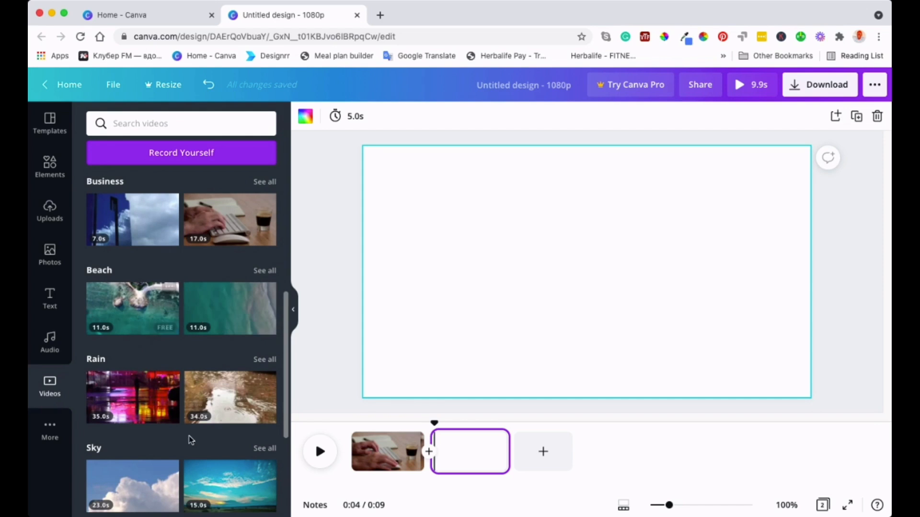
scroll(202, 425, "down", 3)
scroll(206, 424, "down", 7)
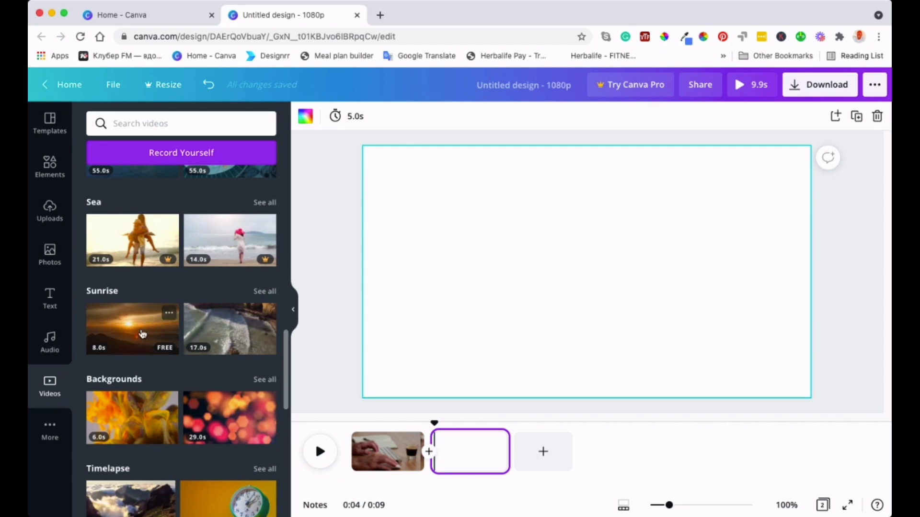
left_click_drag(140, 334, 398, 328)
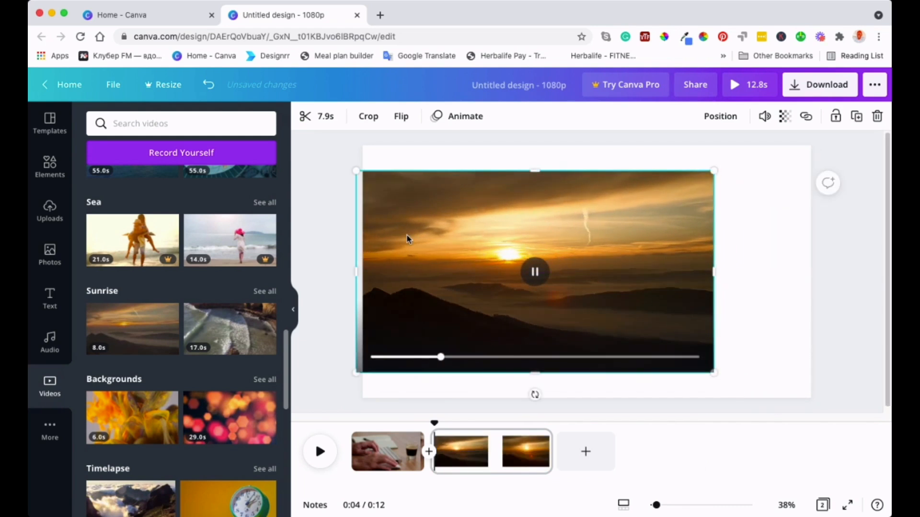
Step: Reposition and enlarge the sunrise clip until it covers the entire second page
left_click_drag(444, 231, 477, 225)
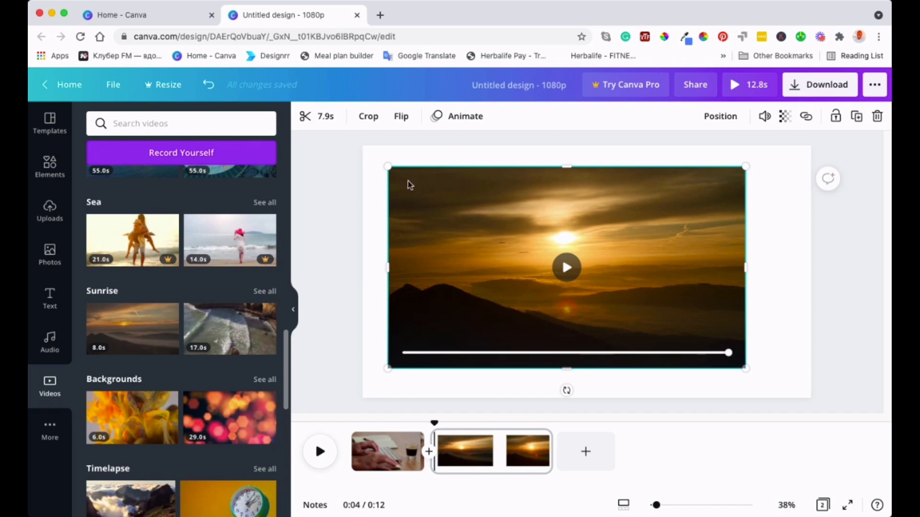
mouse_move(387, 166)
left_mouse_down()
mouse_move(358, 148)
mouse_move(399, 167)
mouse_move(388, 167)
left_mouse_up()
left_click_drag(745, 368, 819, 393)
left_click_drag(388, 166, 359, 144)
left_click_drag(533, 211, 522, 213)
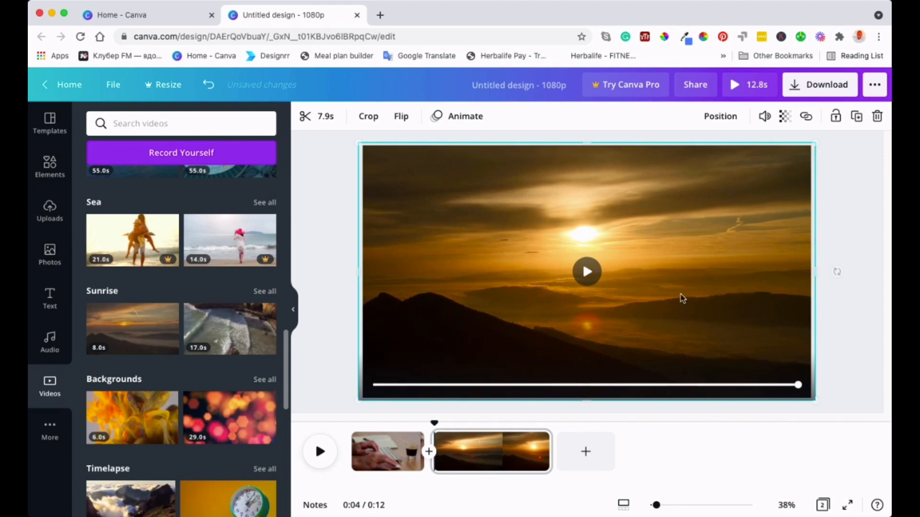
left_click_drag(817, 400, 823, 404)
key("Delete")
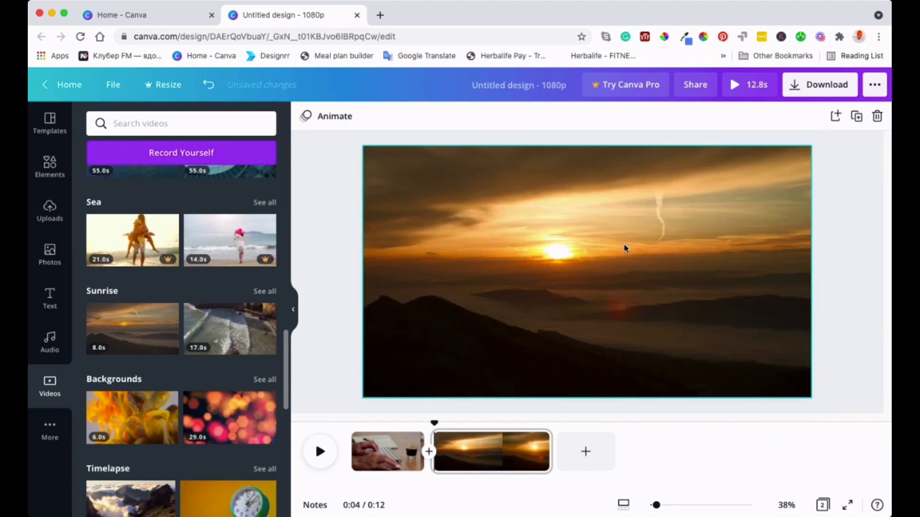
Step: Crop the sunrise clip by enlarging its footage beyond the page edges, and apply the crop
double_click(623, 244)
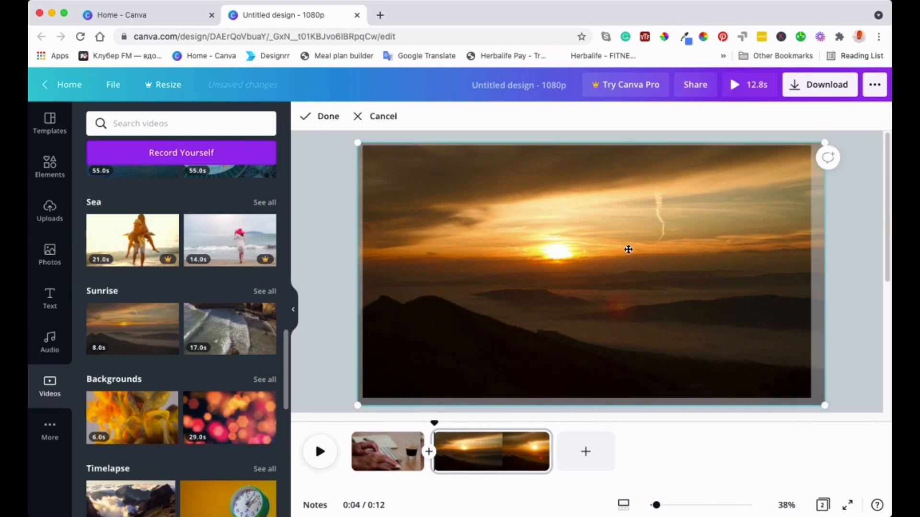
left_click_drag(356, 143, 327, 138)
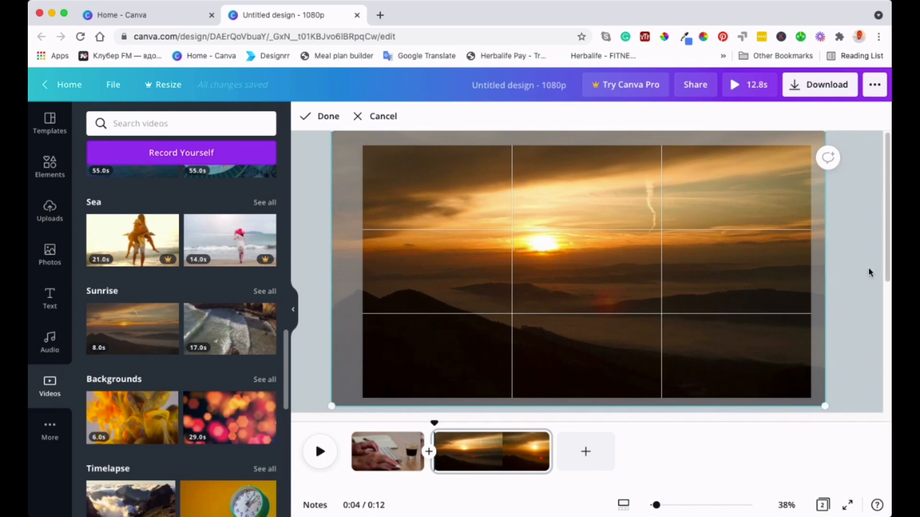
left_click_drag(826, 408, 846, 417)
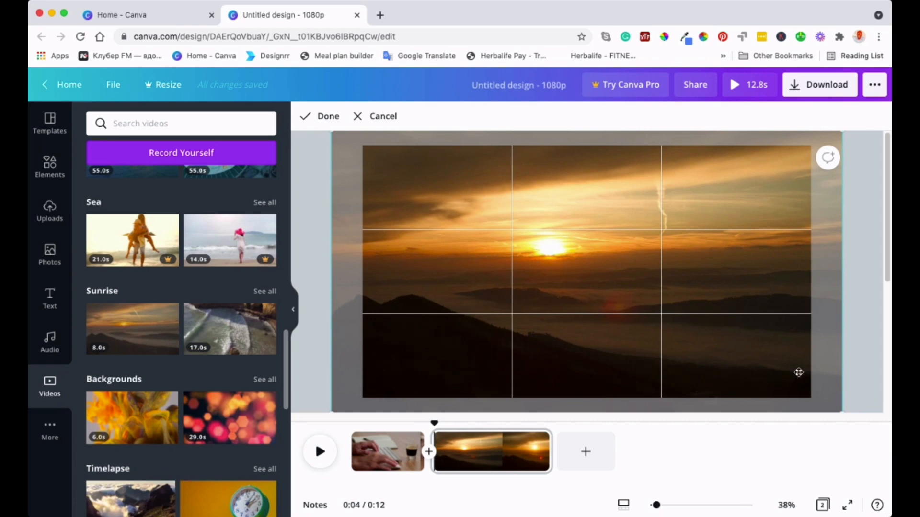
left_click(329, 118)
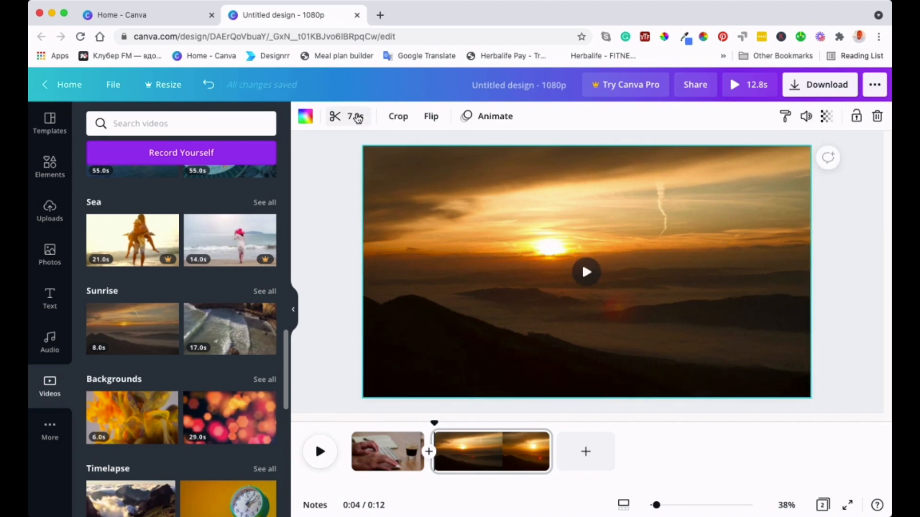
Step: Trim the end of the sunrise clip so that it lasts 5.8 seconds
left_click(357, 119)
left_click_drag(793, 113, 717, 116)
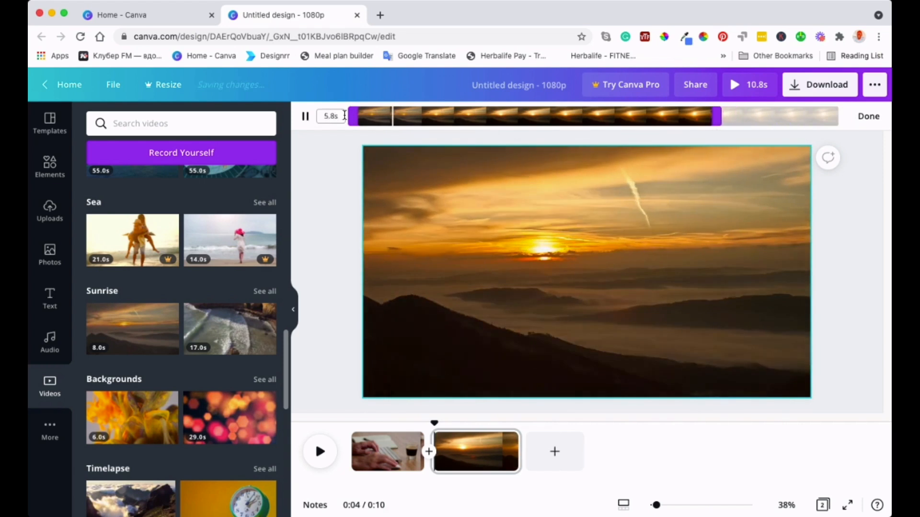
Step: Trim the start of the sunrise clip to a 4.7-second length, shift the kept segment later in the footage, and apply the trim
left_click_drag(350, 116, 417, 126)
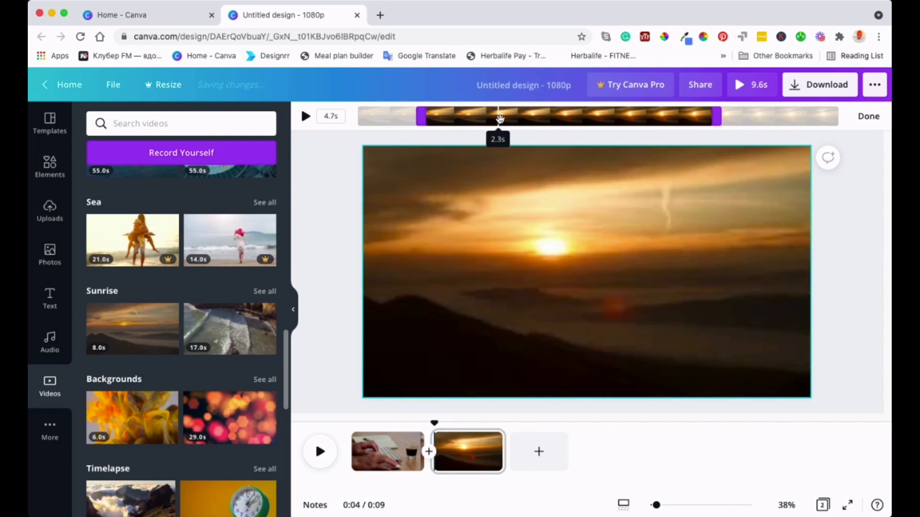
left_click_drag(566, 119, 591, 123)
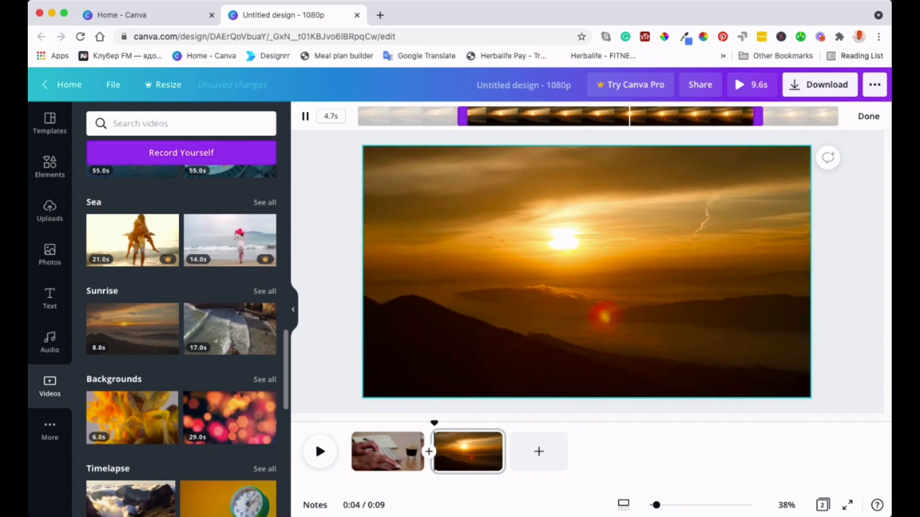
left_click(868, 117)
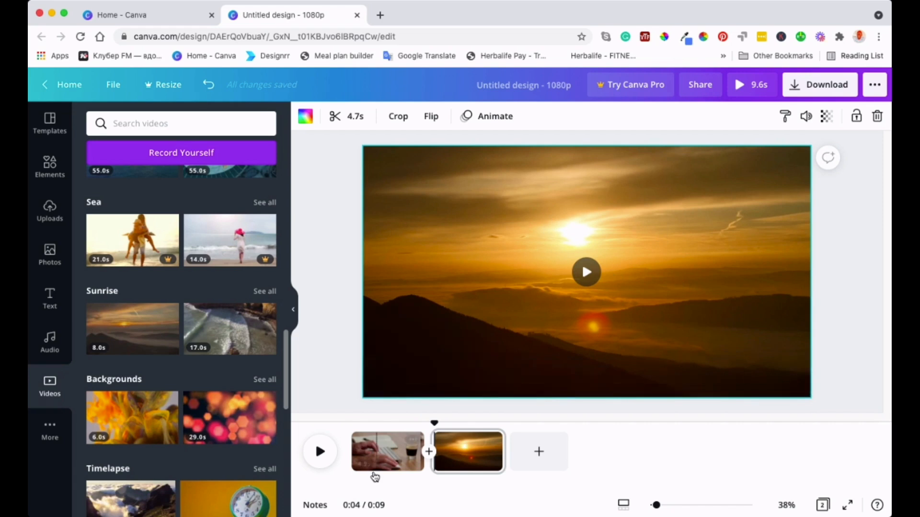
Step: Add the "Cheers to the New Year" font combination to the first page, enlarging it to size 119 over the notebook
left_click(386, 455)
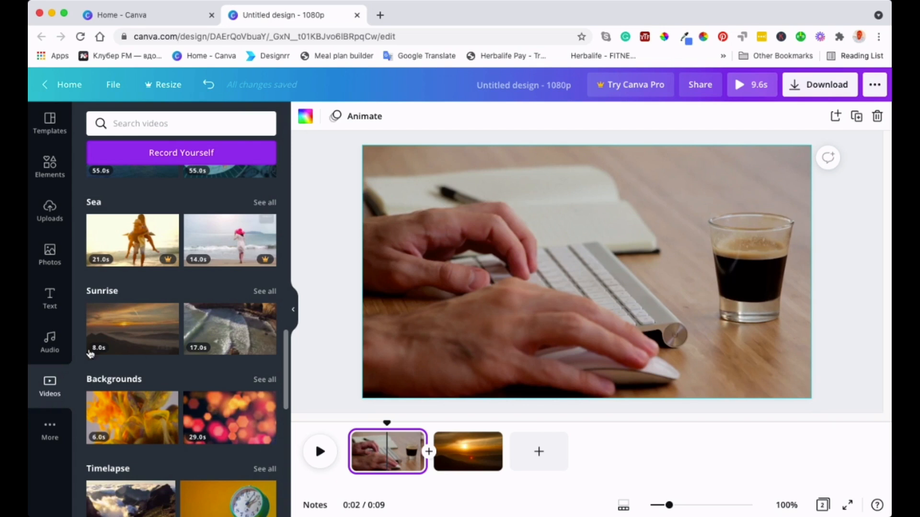
left_click(47, 305)
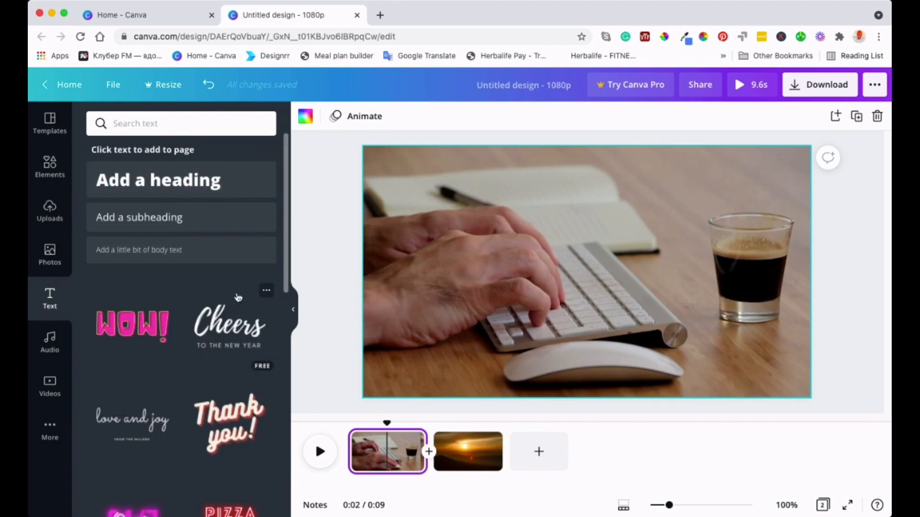
scroll(177, 214, "down", 3)
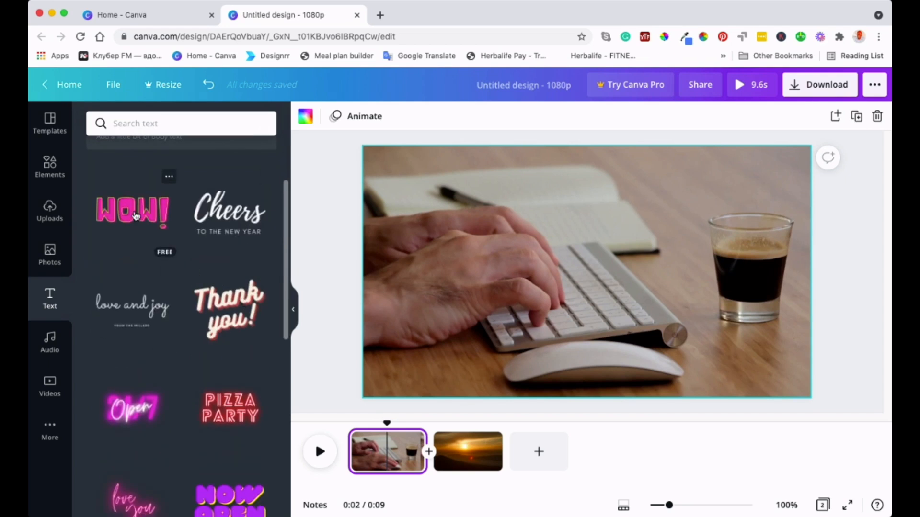
scroll(135, 216, "down", 1)
scroll(158, 262, "down", 1)
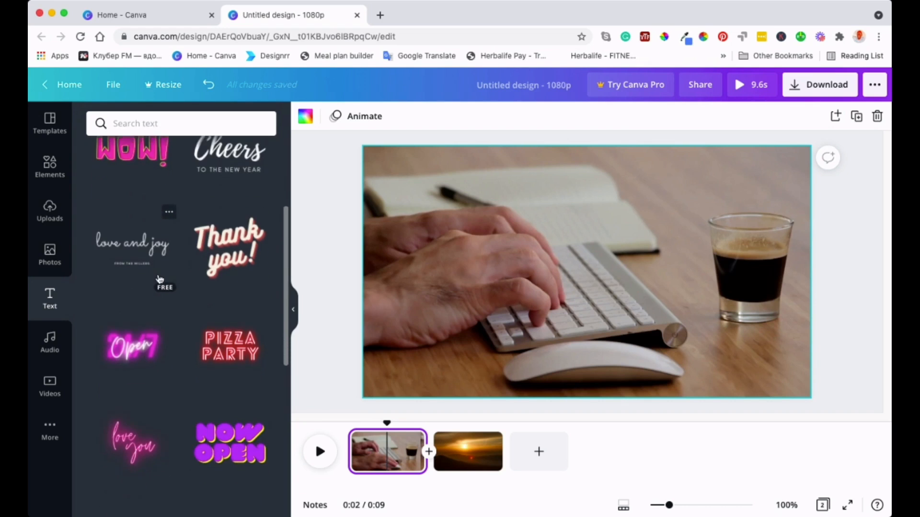
scroll(160, 283, "up", 2)
left_click(230, 238)
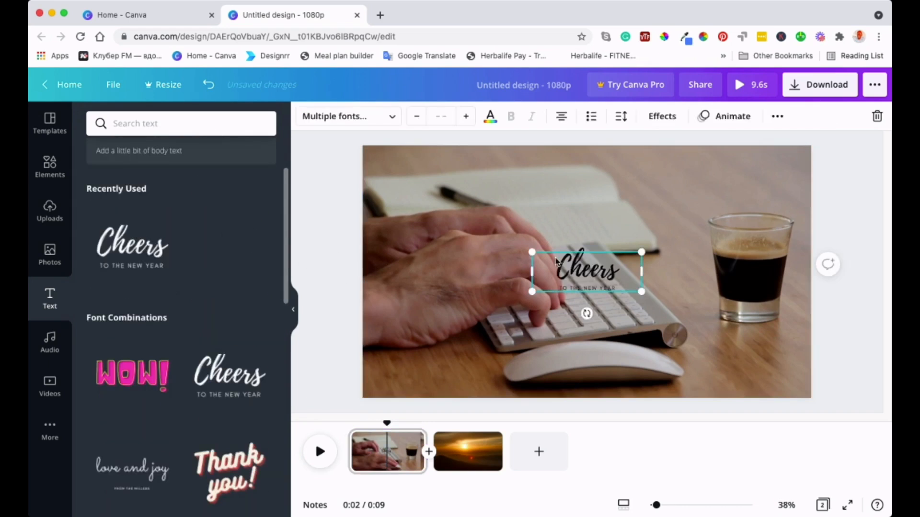
left_click_drag(574, 282, 462, 203)
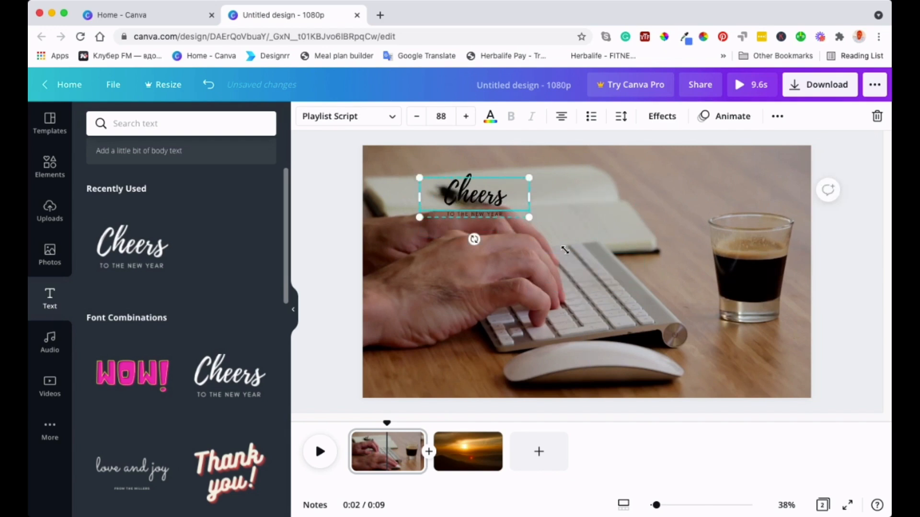
left_click_drag(565, 250, 570, 253)
Step: Remove the "TO THE NEW YEAR" line from the text combination and replace "Cheers" with "Subscribe"
left_click(510, 226)
left_click(512, 227)
left_click(512, 203)
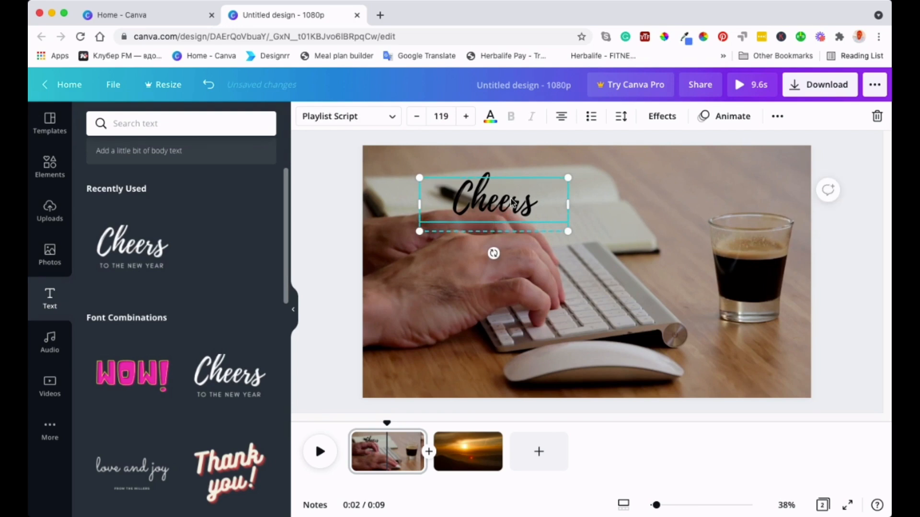
double_click(514, 201)
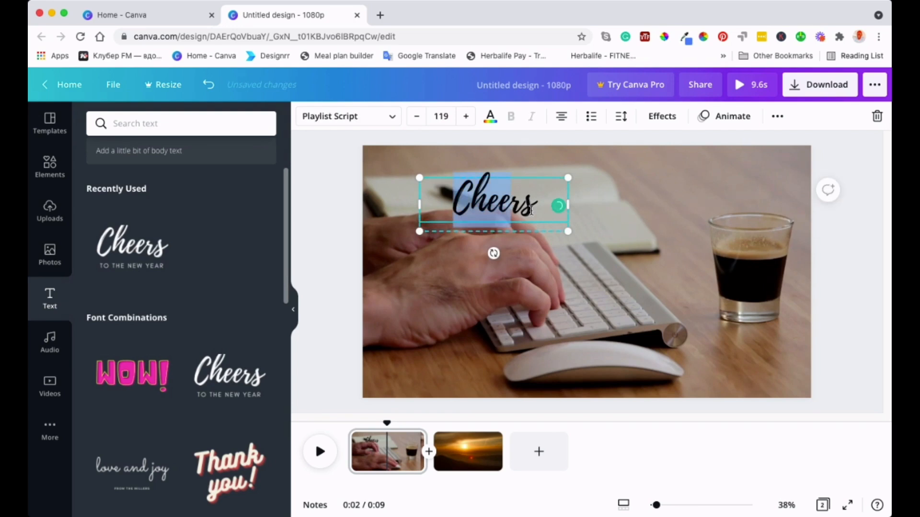
left_click(507, 283)
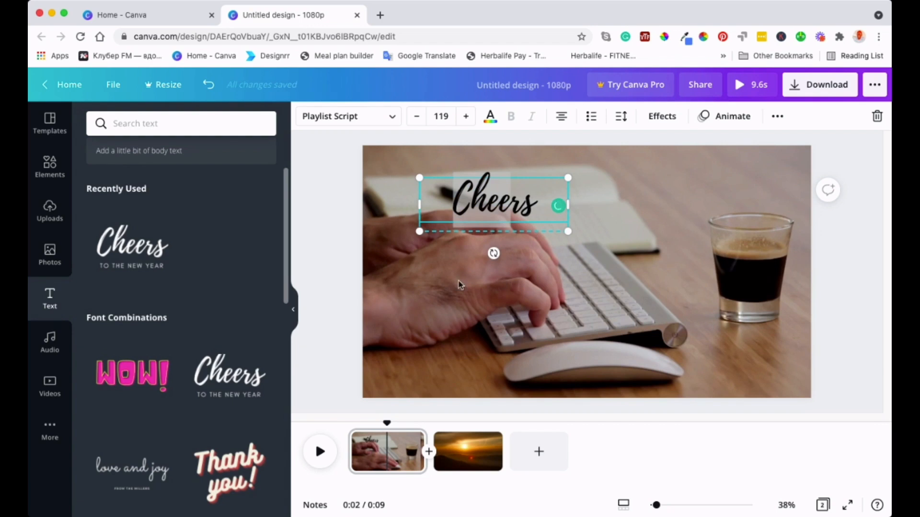
left_click(471, 262)
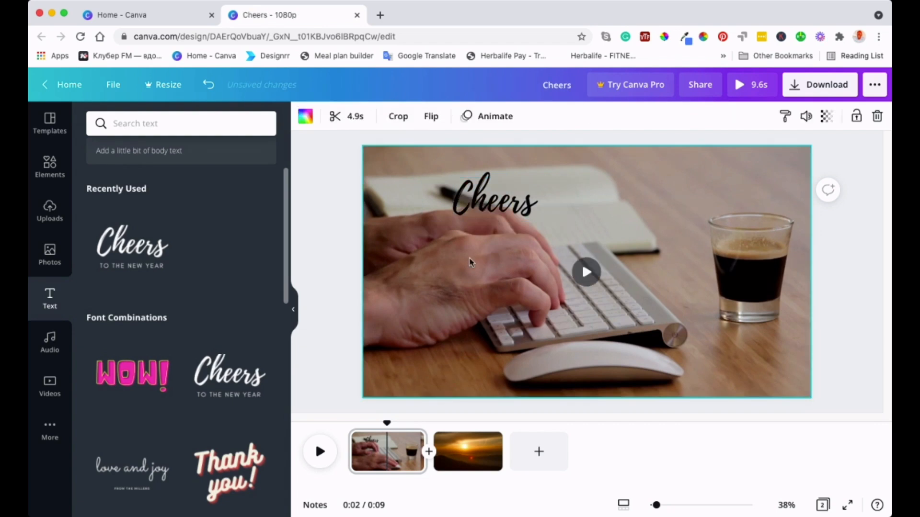
double_click(529, 208)
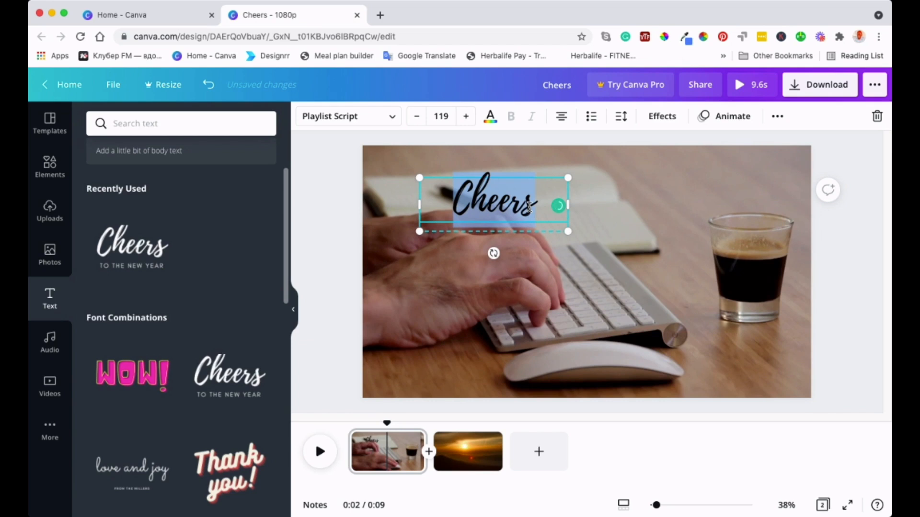
type("Subscribe")
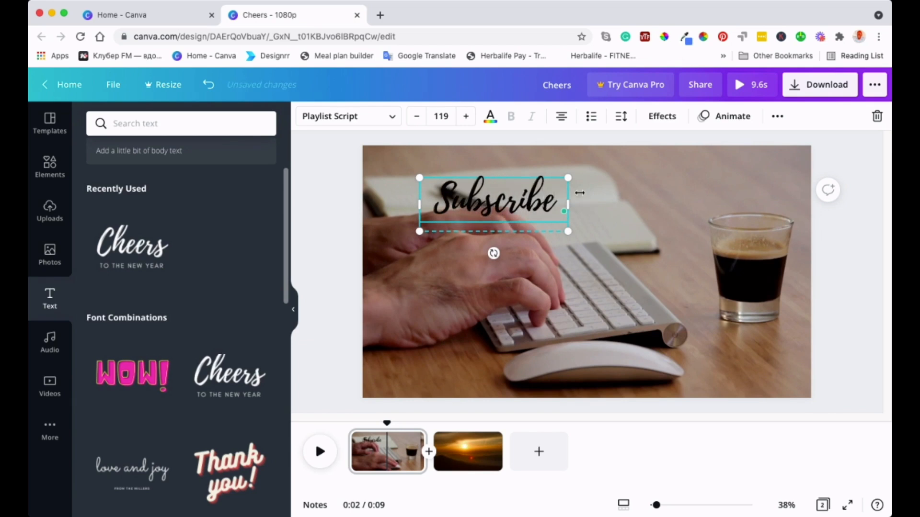
Step: Enlarge the Subscribe text to size 151 in the page's upper-left corner, and open its text colour choices
left_click_drag(569, 178, 608, 164)
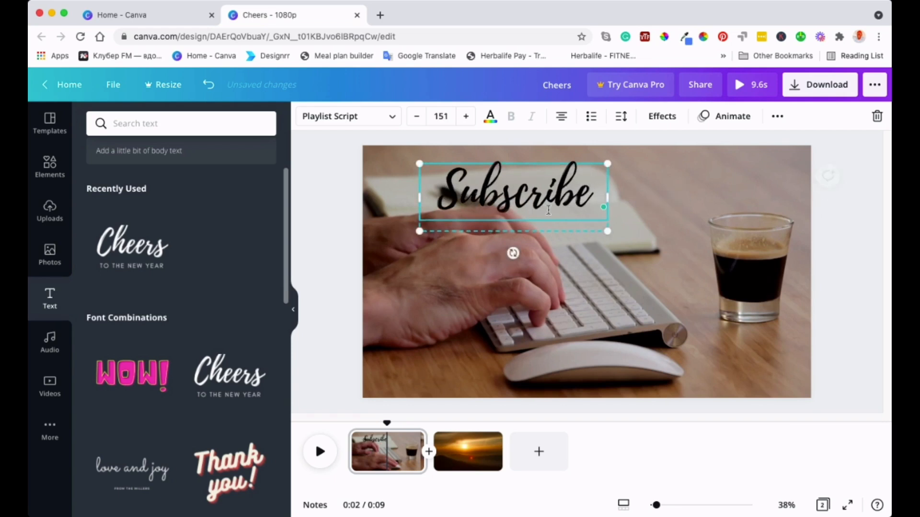
left_click(555, 275)
left_click_drag(522, 211, 476, 200)
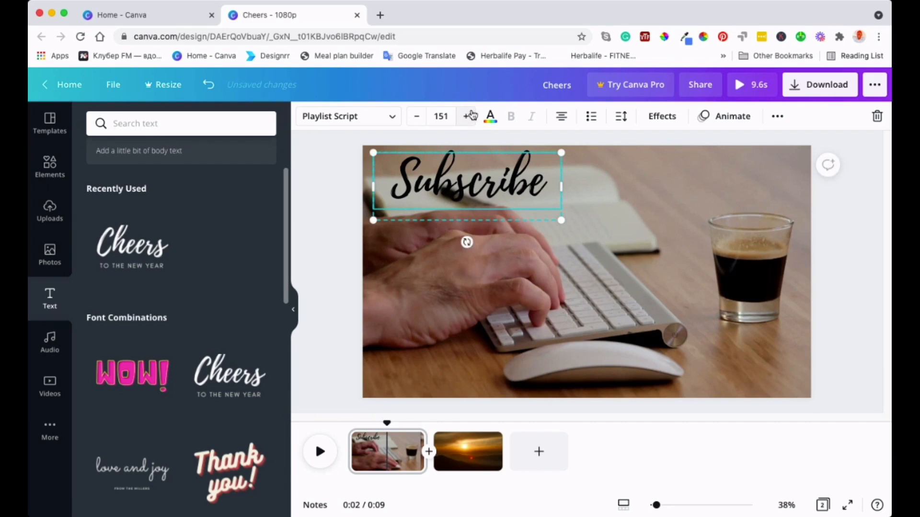
left_click(490, 116)
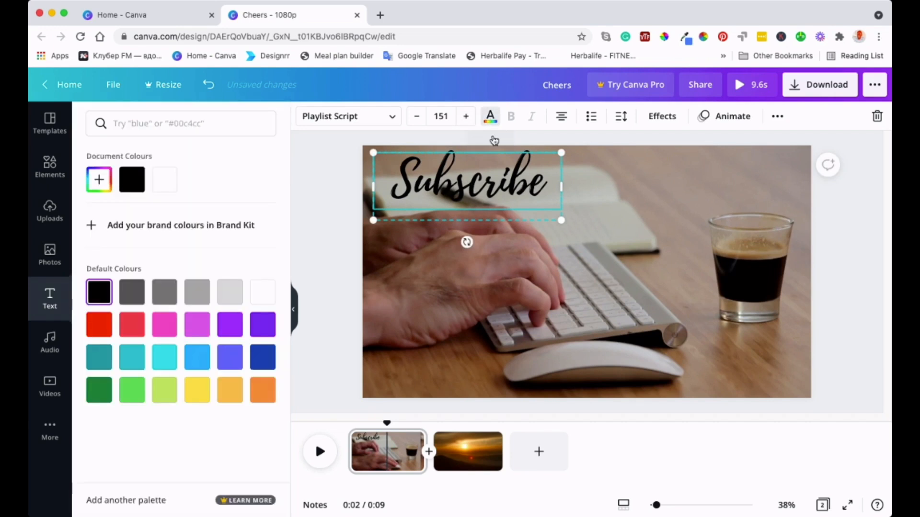
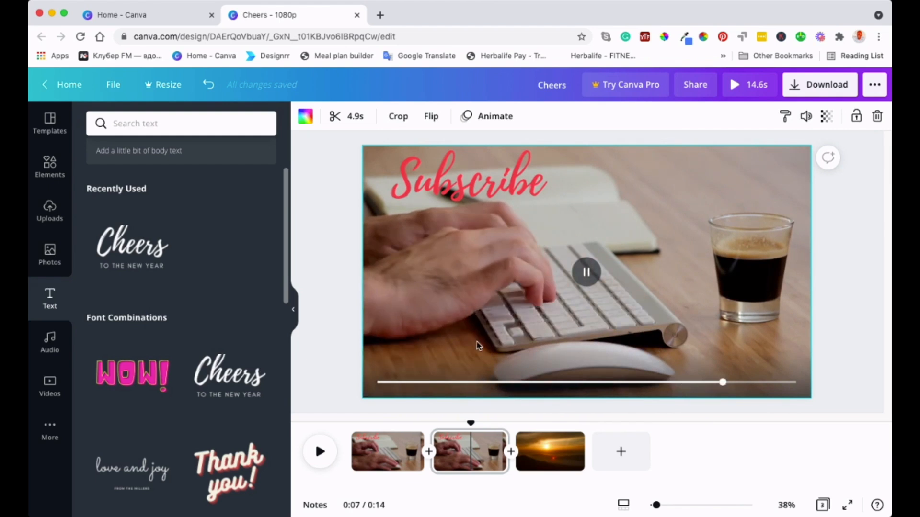
Step: Trim the first page's typing clip to 2.9 seconds and shift the kept segment earlier in the footage
left_click(385, 454)
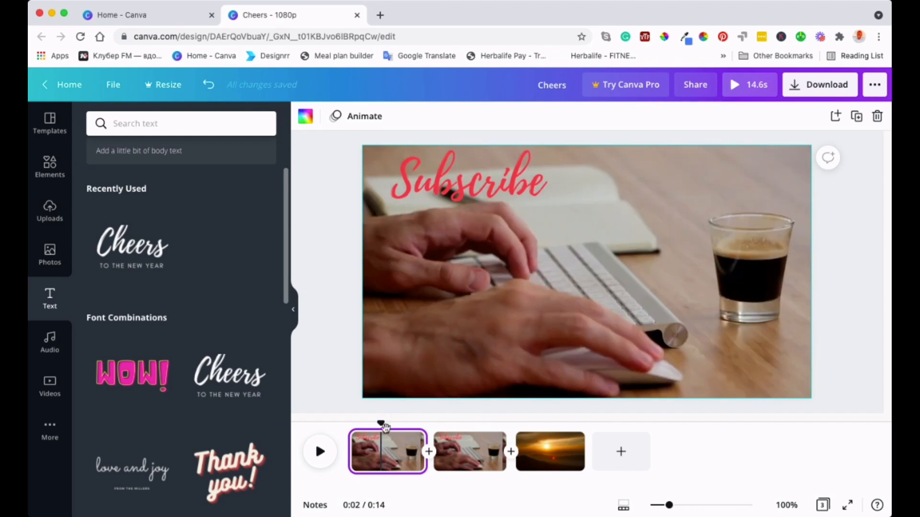
left_click(512, 303)
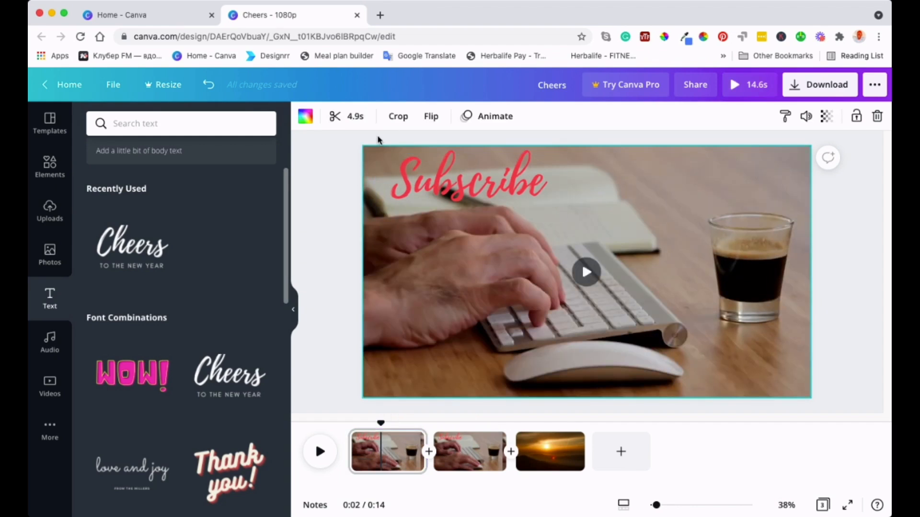
left_click(344, 118)
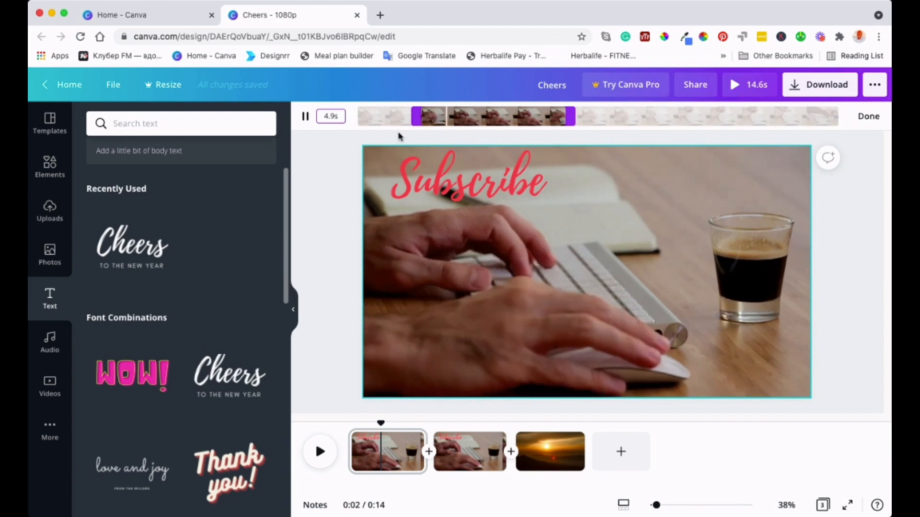
left_click_drag(571, 117, 508, 119)
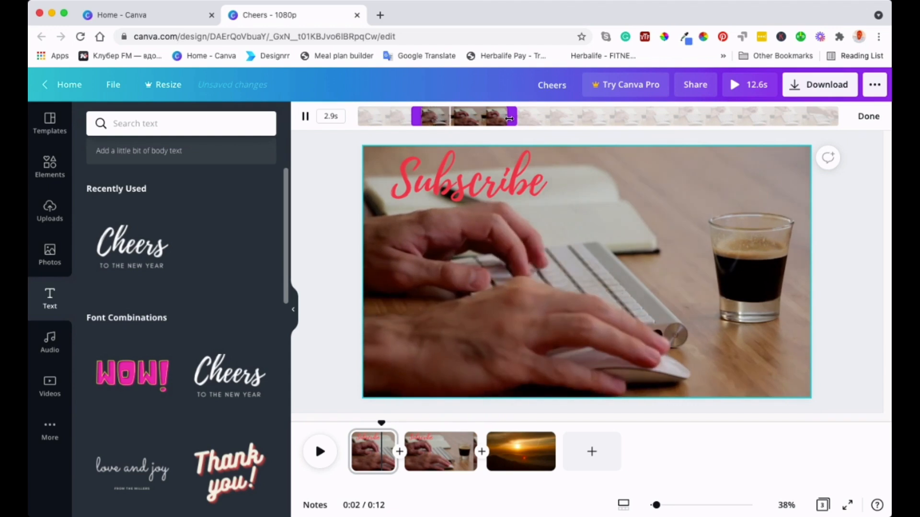
left_click_drag(474, 119, 432, 119)
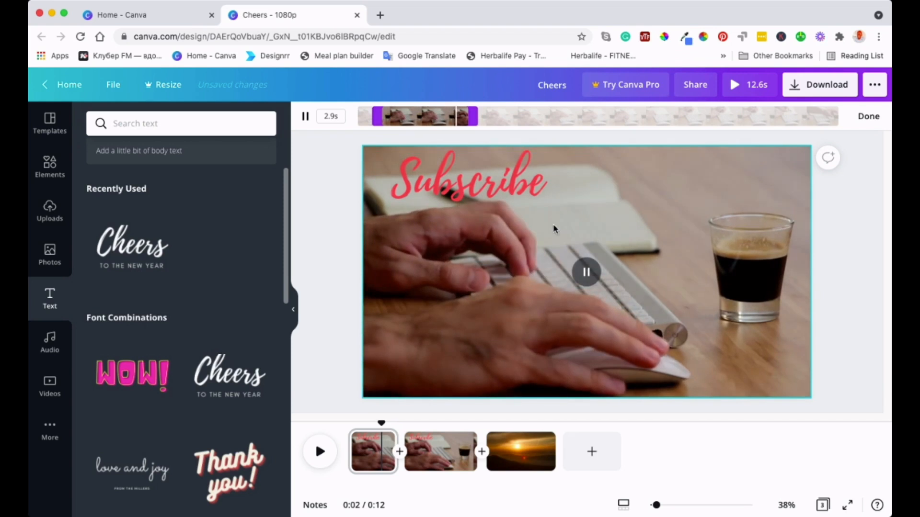
left_click(578, 215)
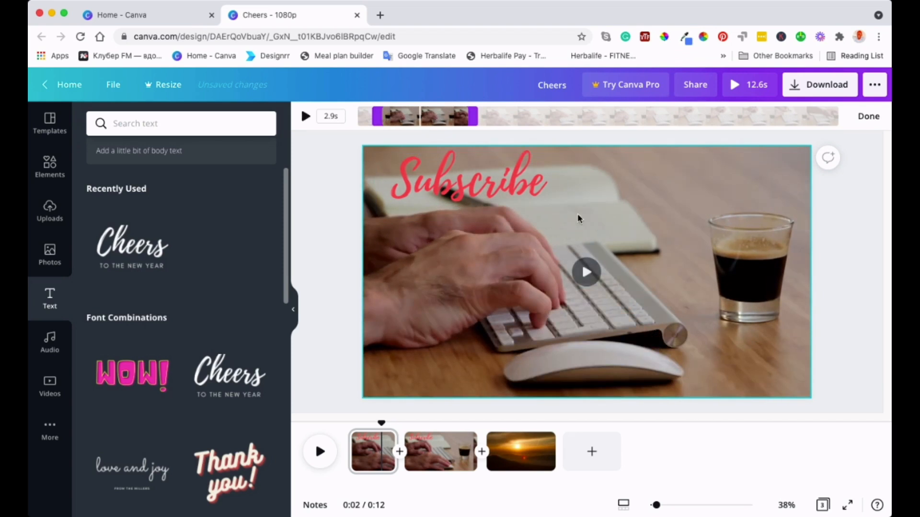
Step: Trim the second page's typing clip to 3.7 seconds, using footage from after the first page's segment
left_click(439, 452)
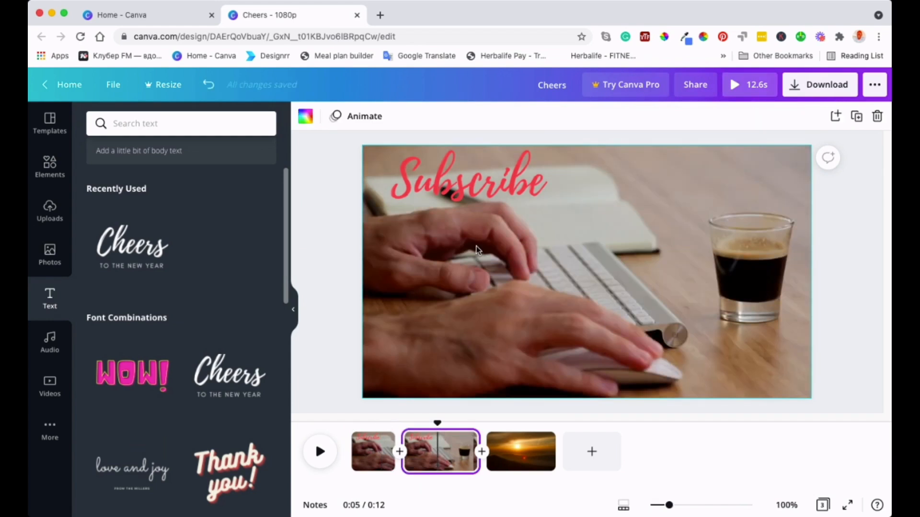
left_click(478, 249)
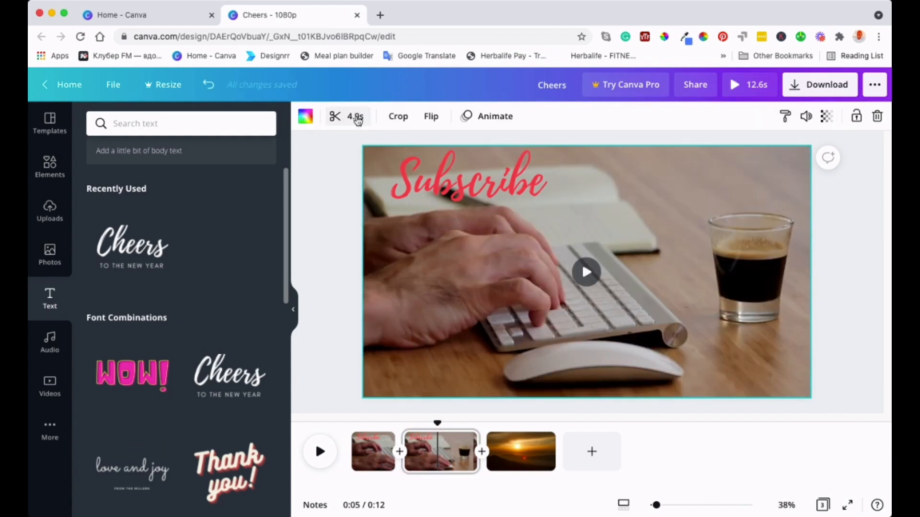
left_click(368, 448)
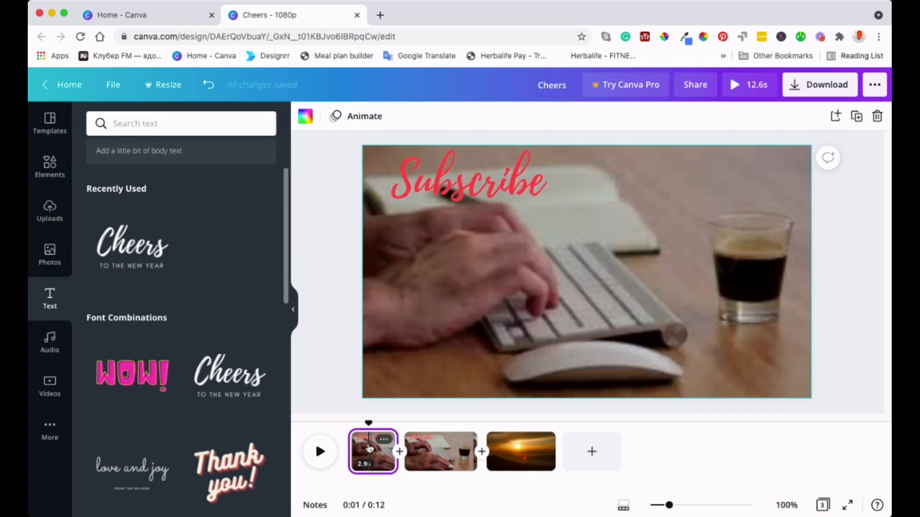
left_click(455, 283)
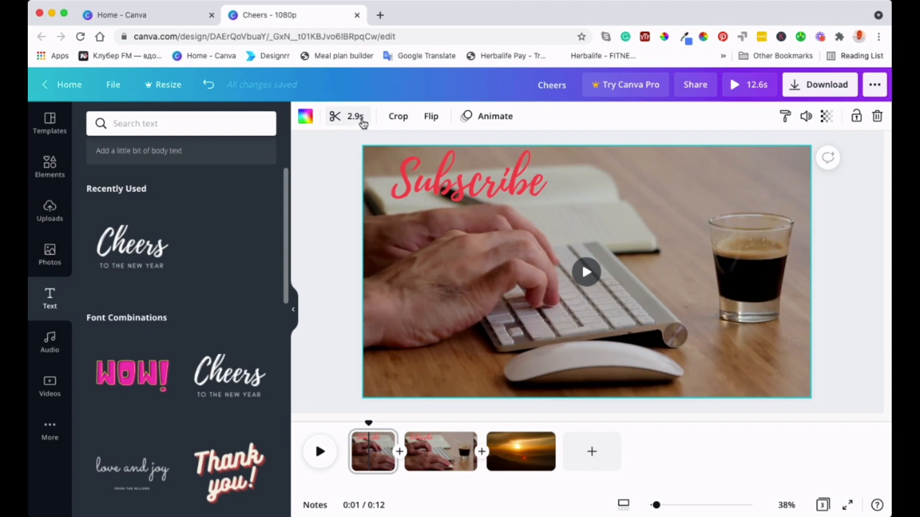
left_click(411, 453)
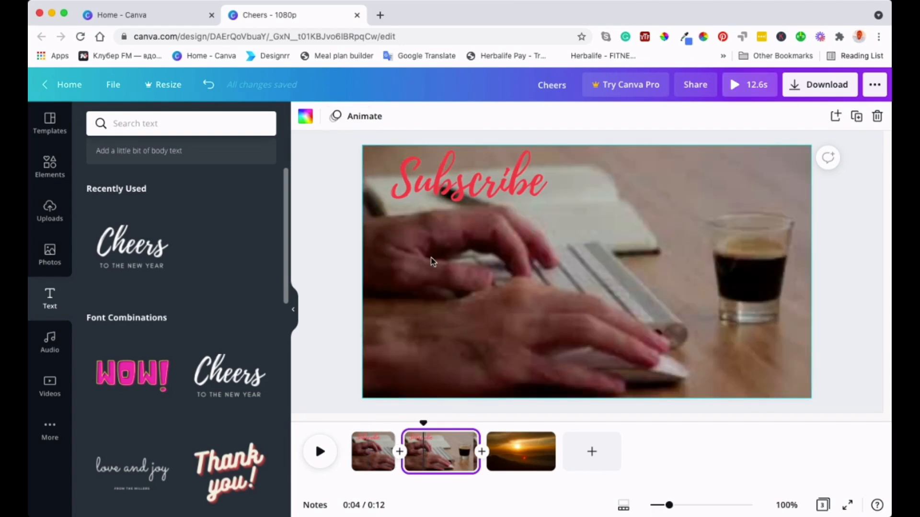
left_click(433, 267)
left_click(353, 116)
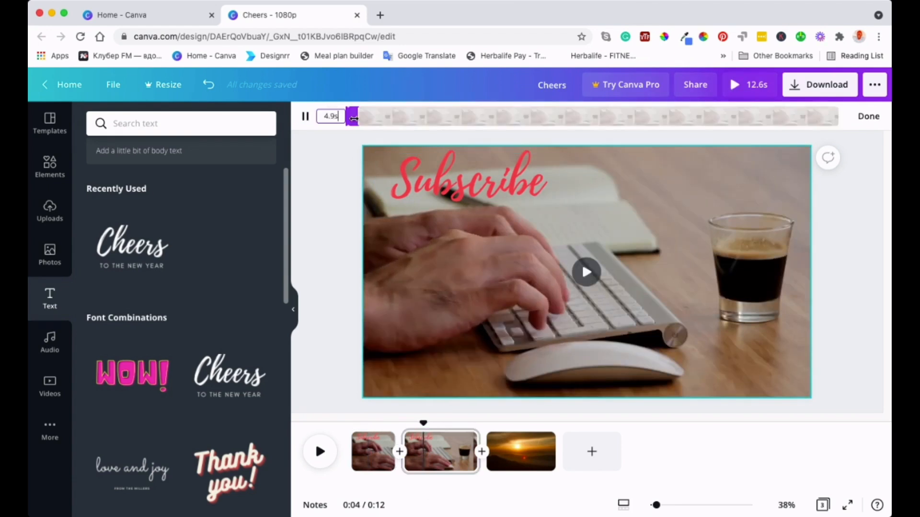
mouse_move(446, 119)
left_mouse_down()
mouse_move(402, 119)
mouse_move(441, 117)
left_mouse_up()
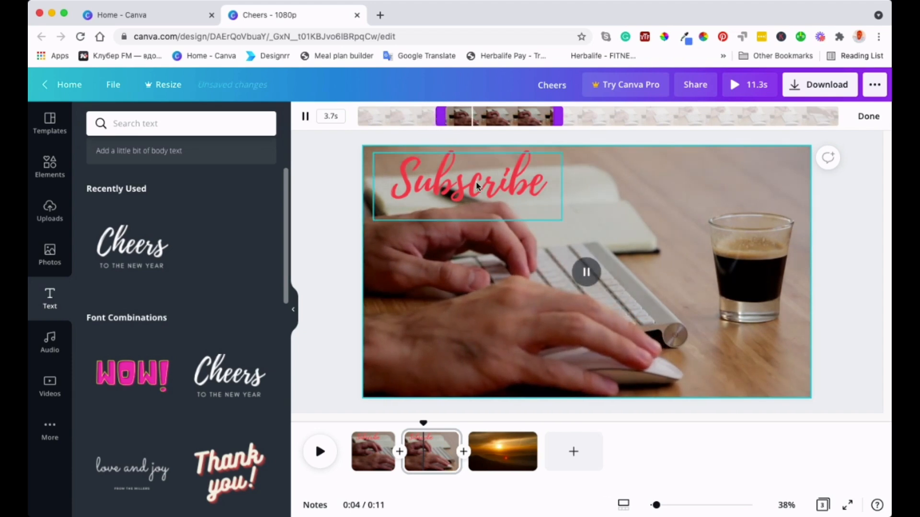
Step: Delete the Subscribe text and its empty subline from the second page, and preview the whole video
left_click(505, 220)
left_click(539, 218)
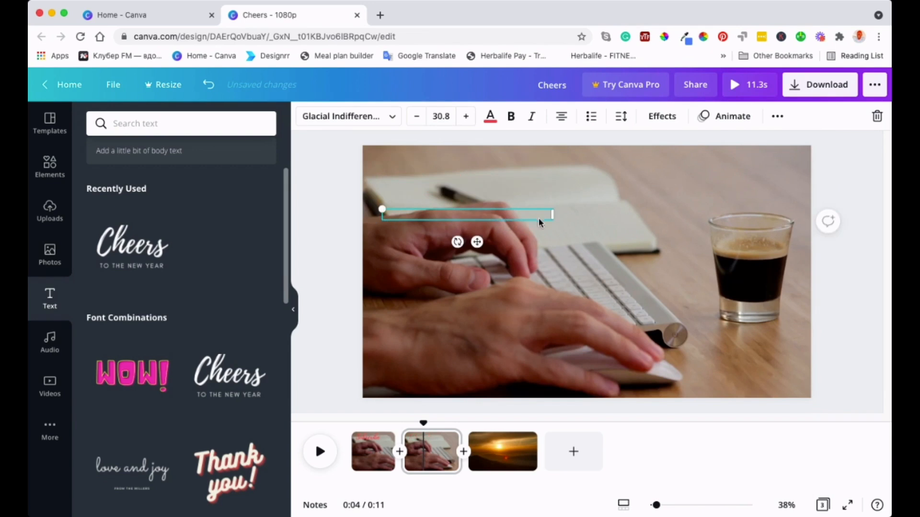
left_click(553, 282)
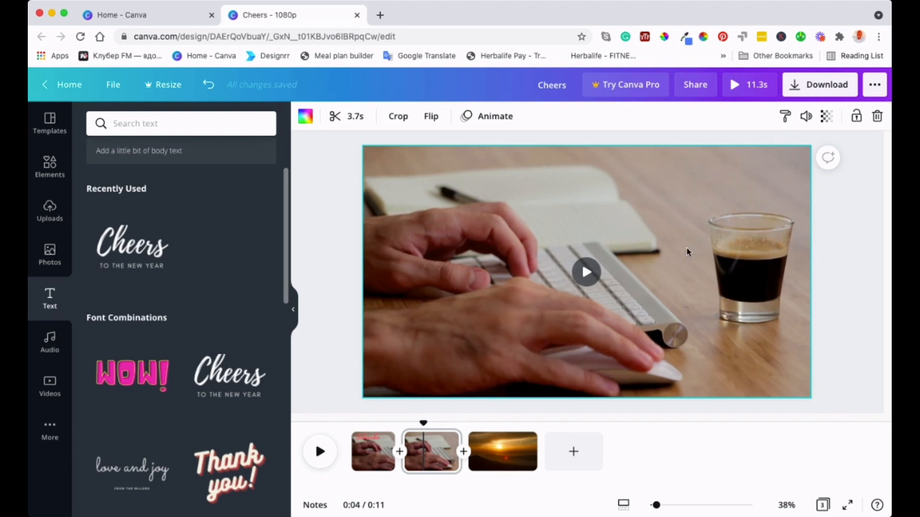
left_click(752, 87)
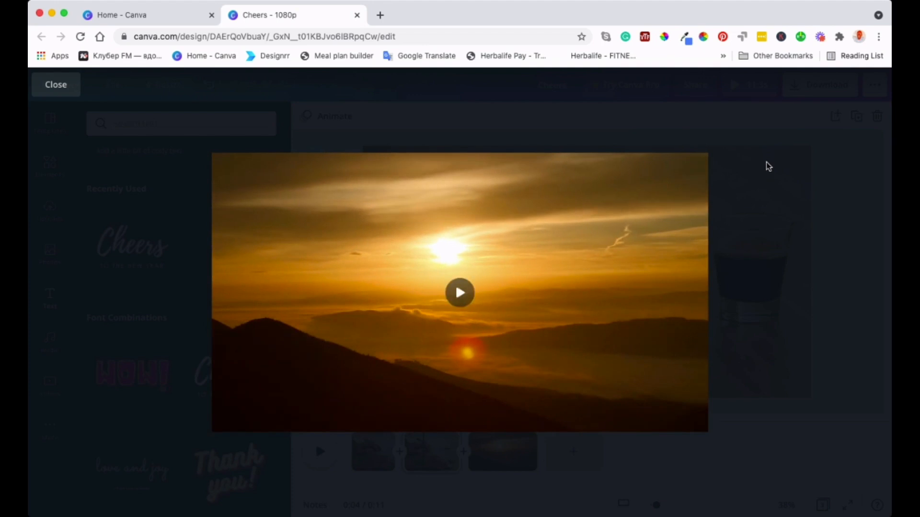
Step: Add a Dissolve transition between the first and second pages and set its duration to 0.6 seconds
left_click(754, 154)
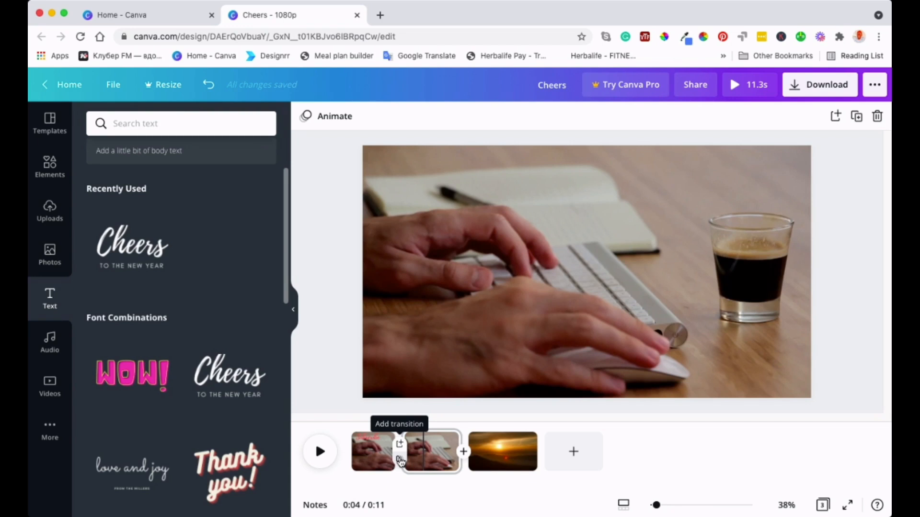
left_click(400, 460)
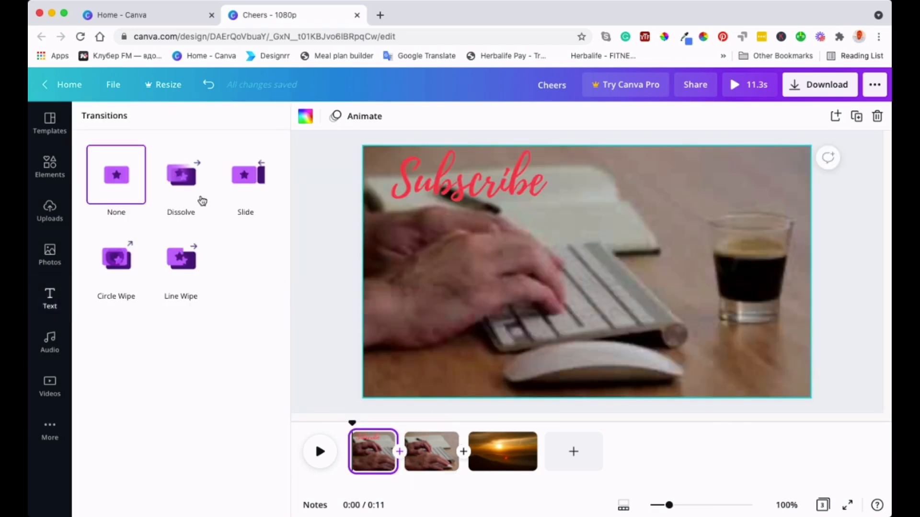
left_click(188, 186)
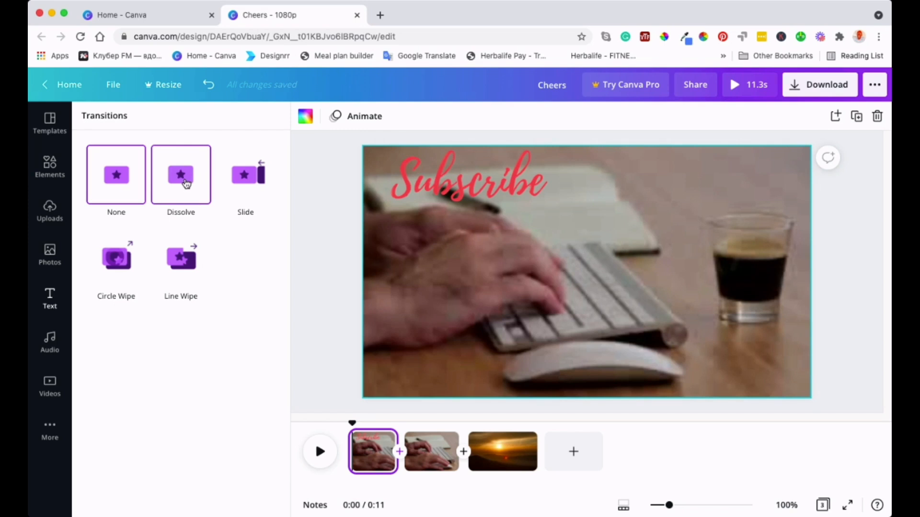
left_click(186, 184)
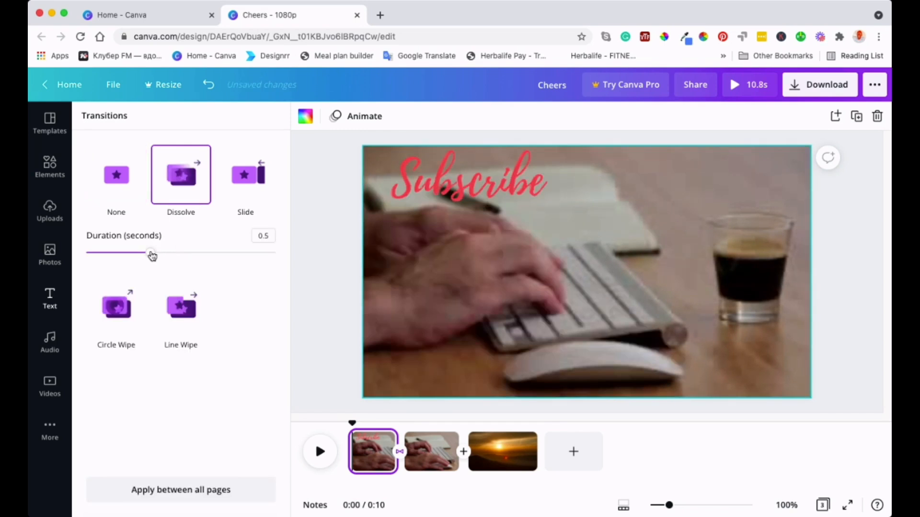
left_click_drag(158, 254, 164, 254)
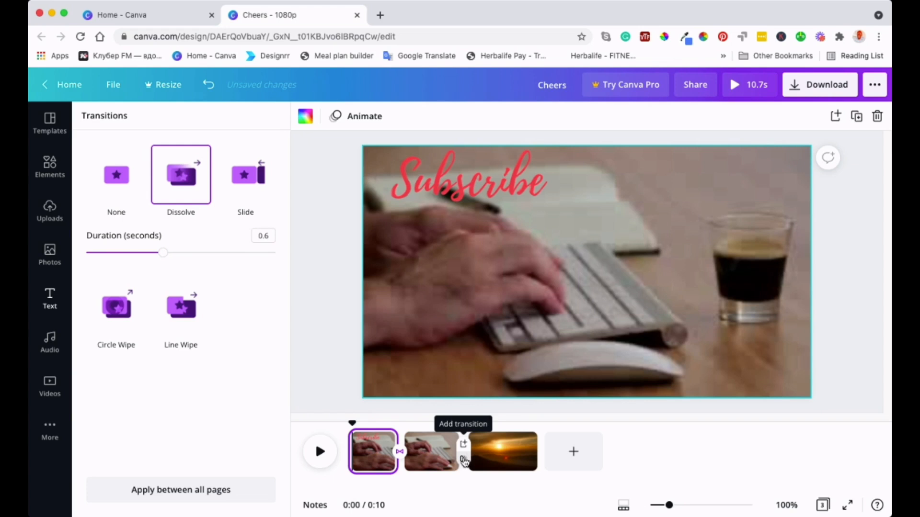
Step: Add a Dissolve transition slightly longer than 0.5 seconds between the second and third pages, and preview the whole video
left_click(464, 459)
left_click(191, 191)
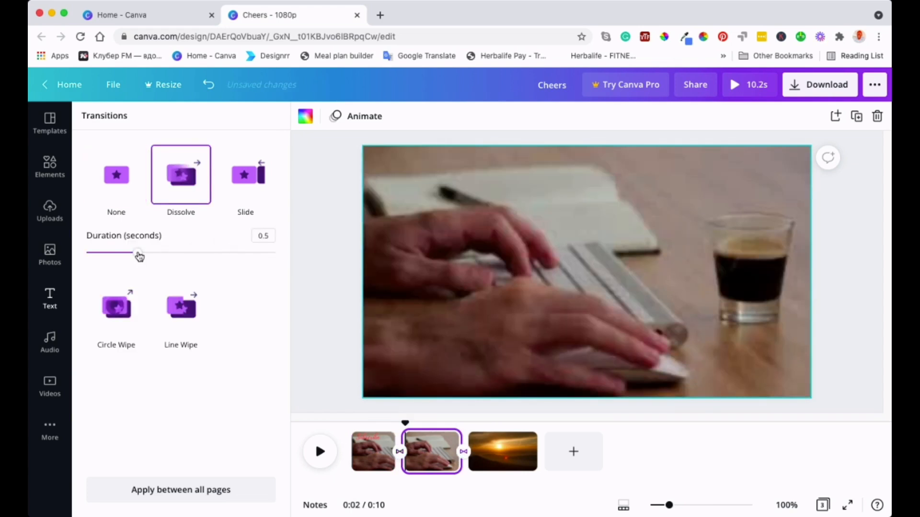
left_click_drag(139, 257, 146, 254)
left_click(325, 295)
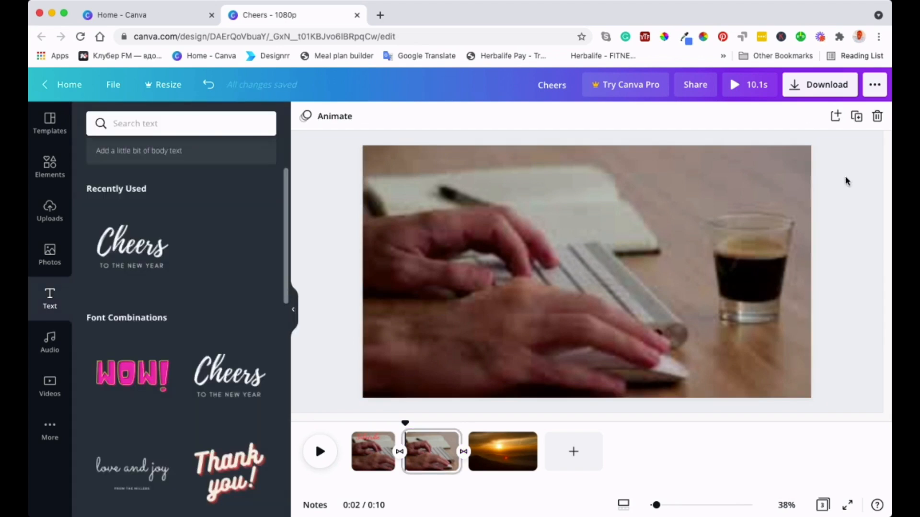
left_click(753, 85)
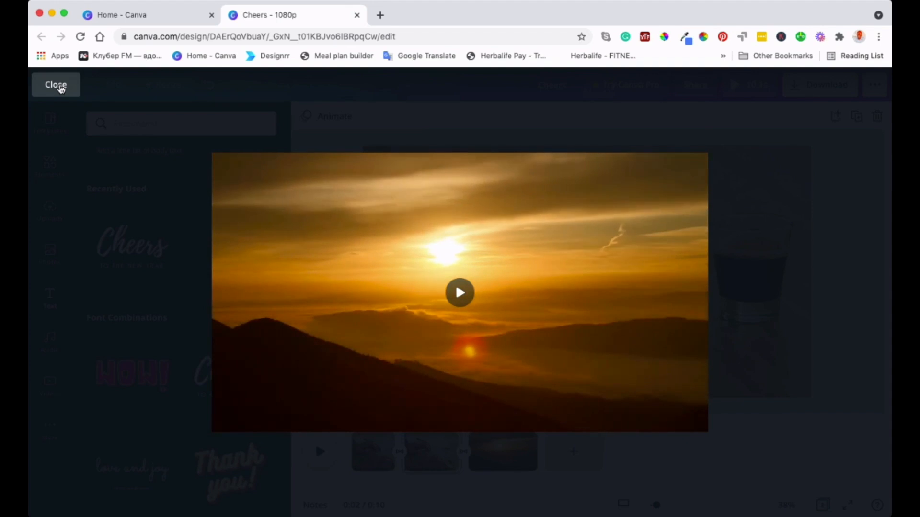
left_click(56, 85)
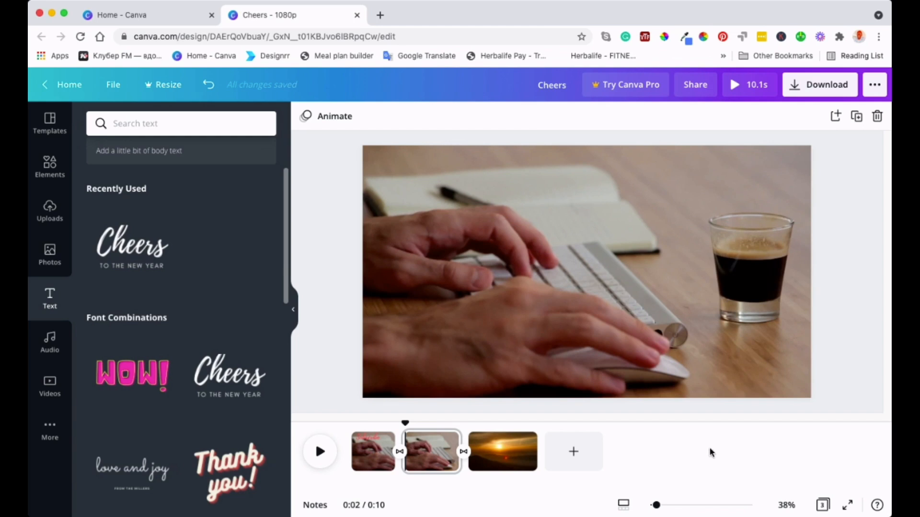
Step: Browse the audio library and its vocals filter options, and add the free Happy Whistling Ukulele track to the video
left_click(294, 313)
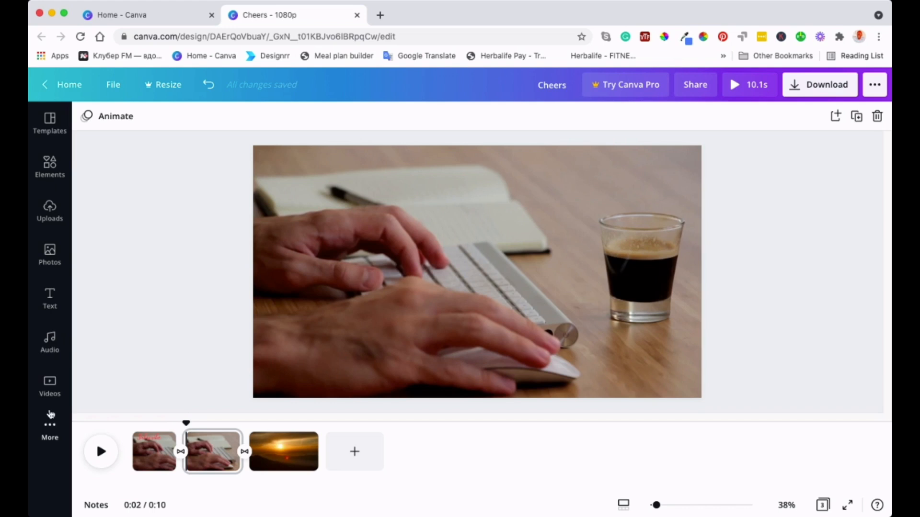
left_click(51, 356)
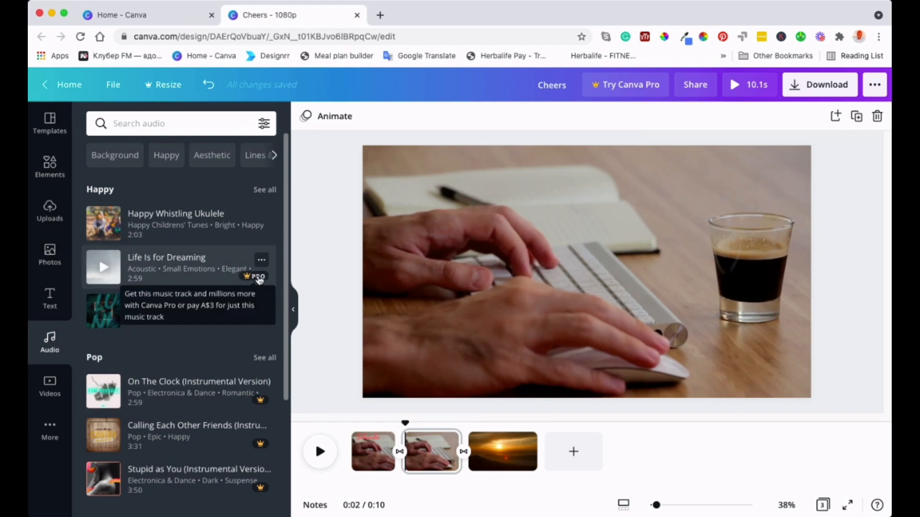
mouse_move(262, 280)
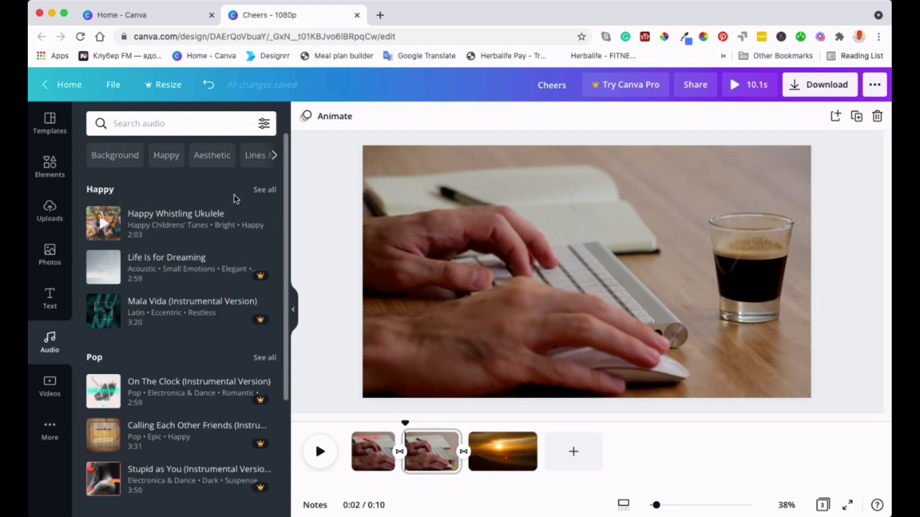
left_click(264, 125)
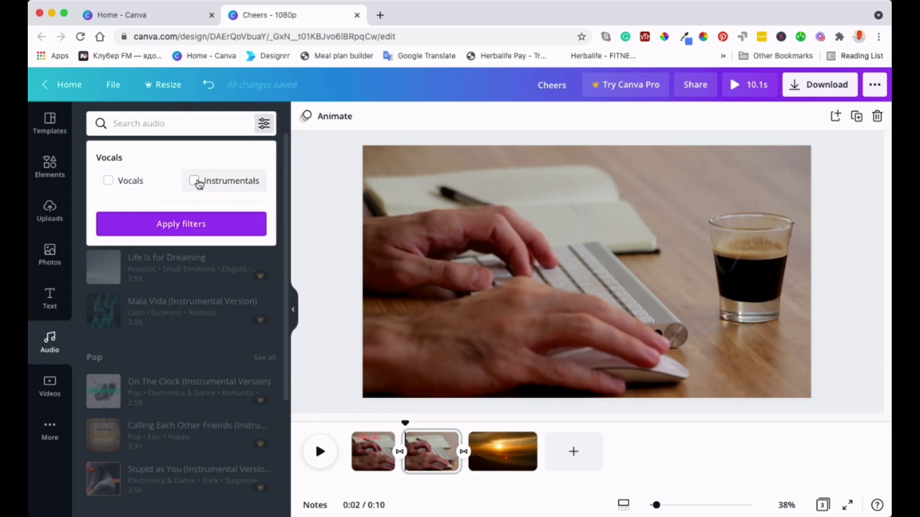
left_click(264, 124)
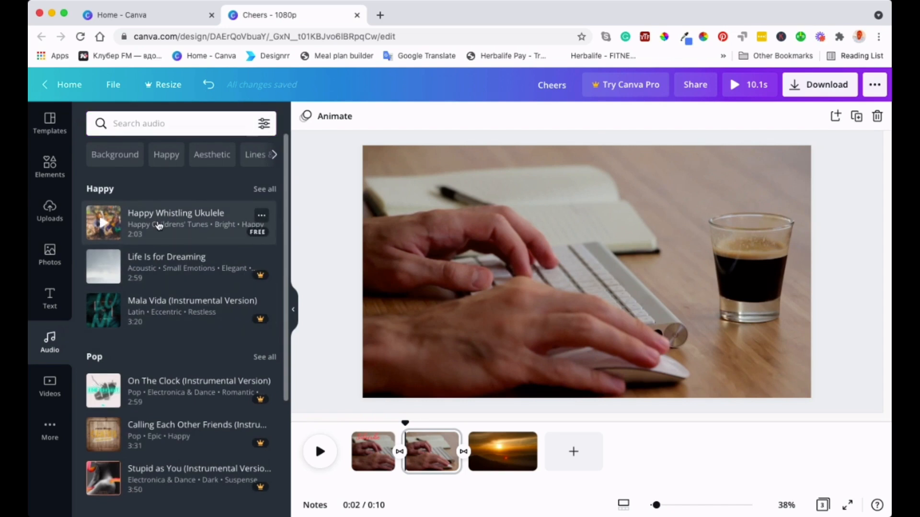
left_click_drag(160, 226, 411, 407)
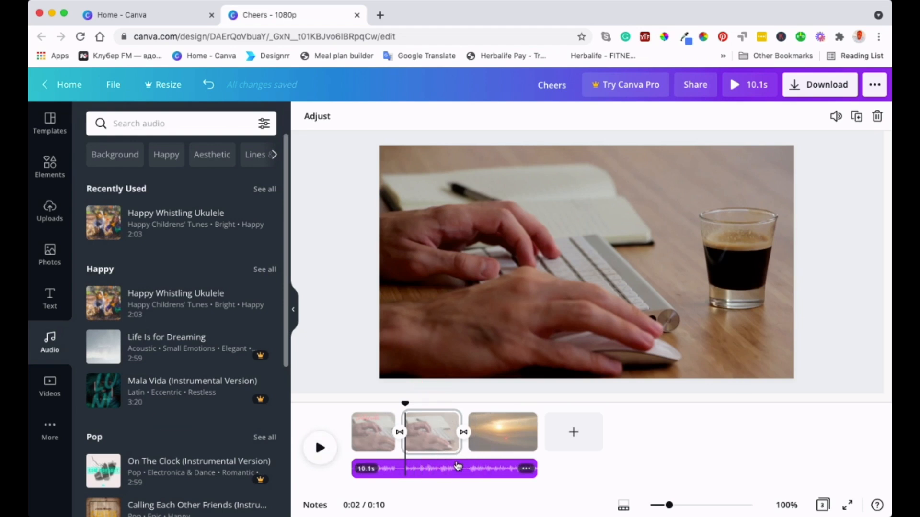
Step: Check the soundtrack against the pages by playing from the first page and viewing points on the third page
left_click(477, 467)
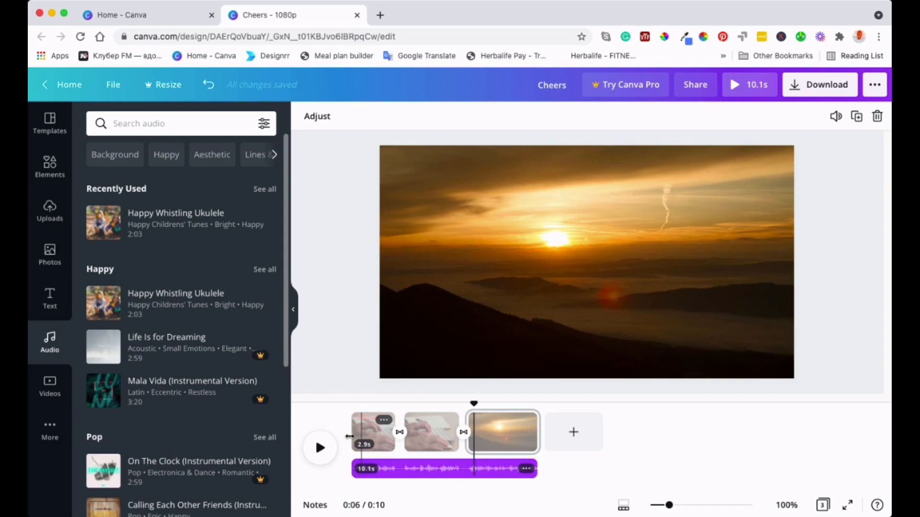
left_click(366, 434)
left_click(320, 449)
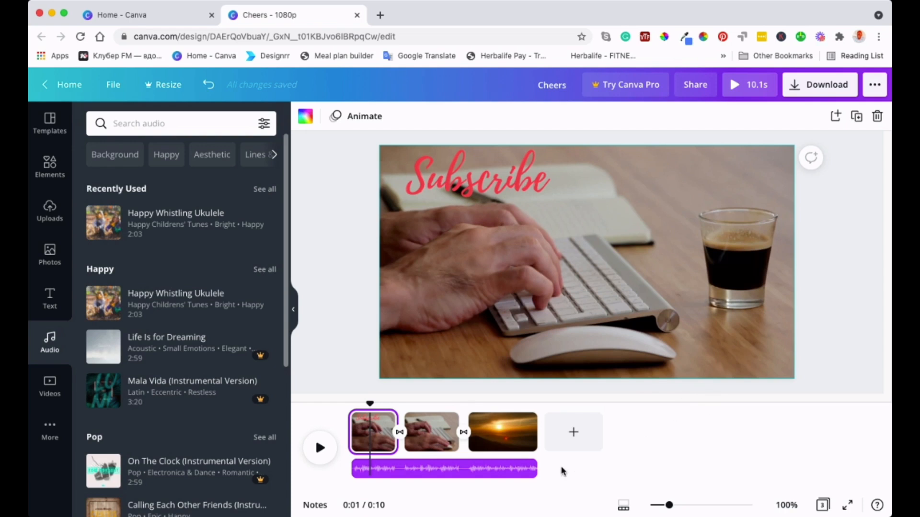
left_click(470, 471)
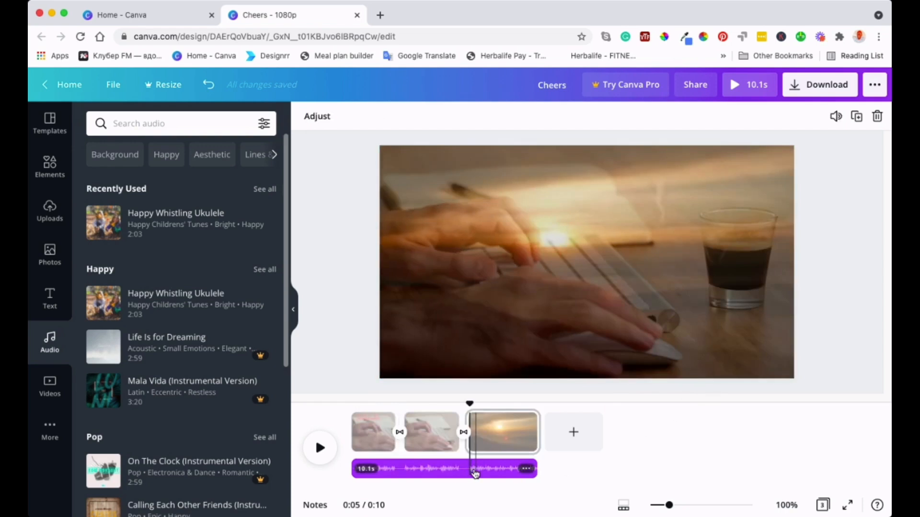
left_click(481, 475)
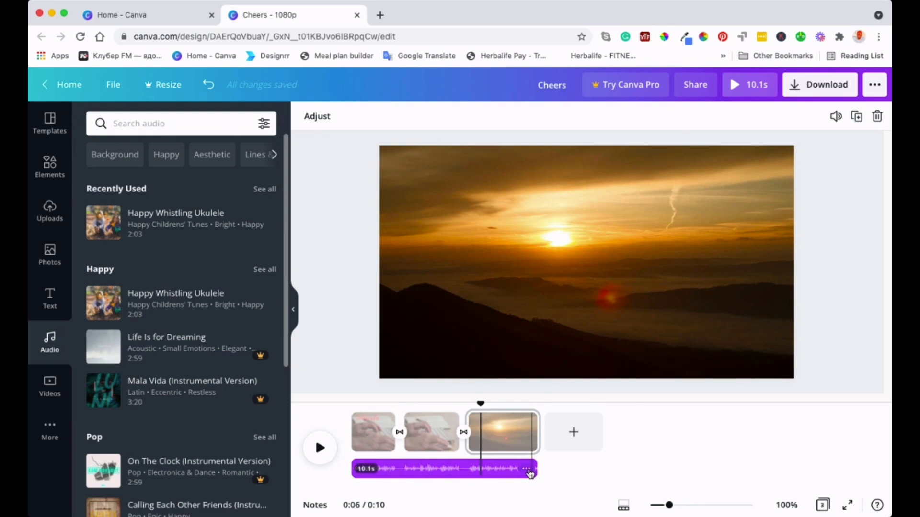
Step: Adjust the soundtrack so that a later portion of the ukulele track plays under the whole video
left_click(527, 470)
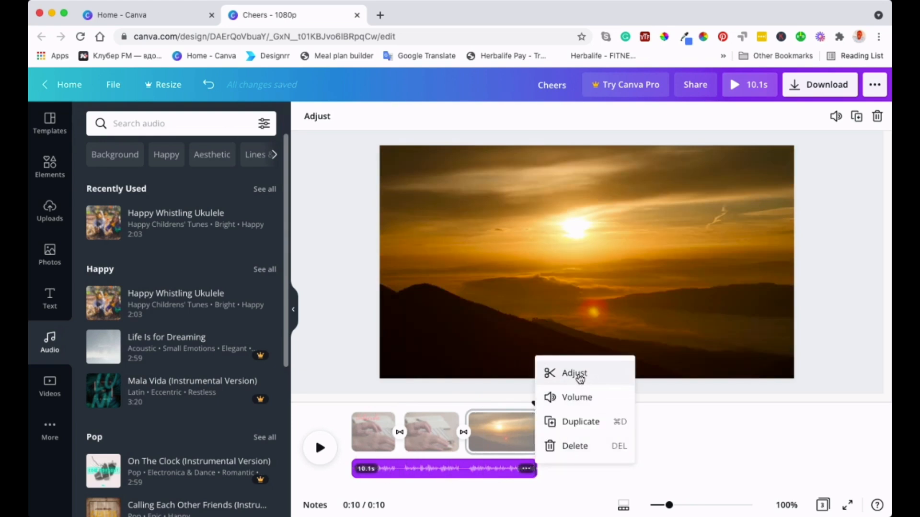
left_click(578, 377)
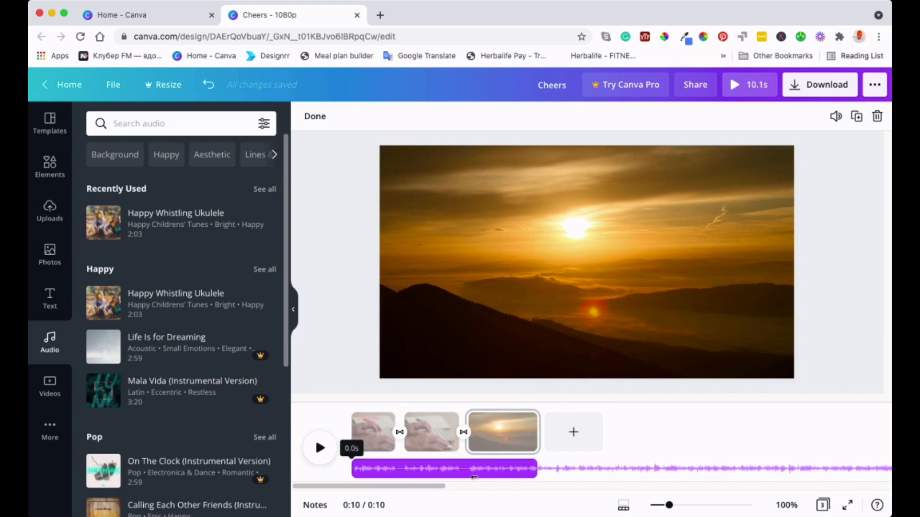
left_click_drag(534, 467, 397, 469)
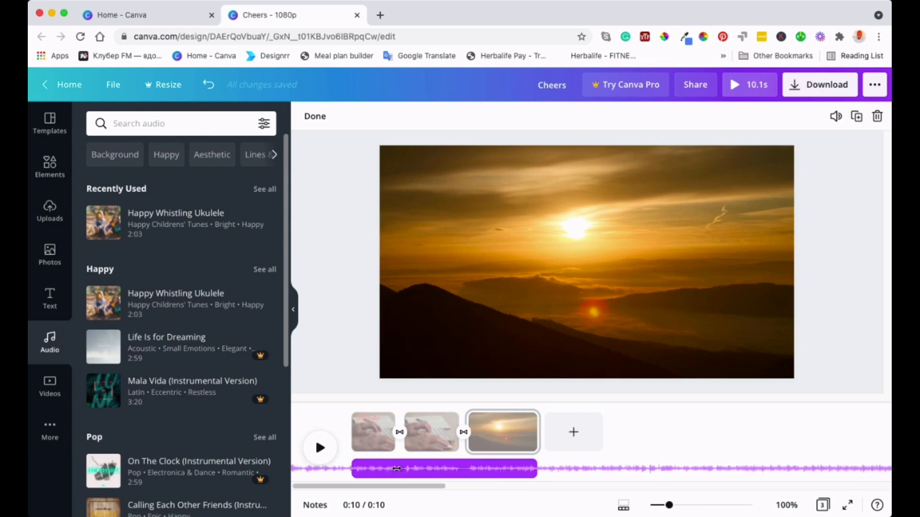
left_click(696, 437)
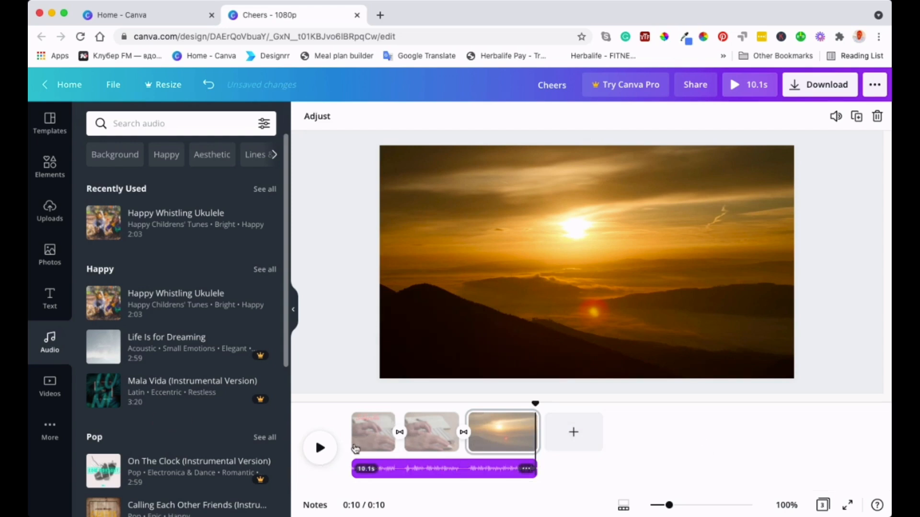
Step: Play the start of the video with its adjusted soundtrack, both in the timeline and in the preview window
left_click(320, 449)
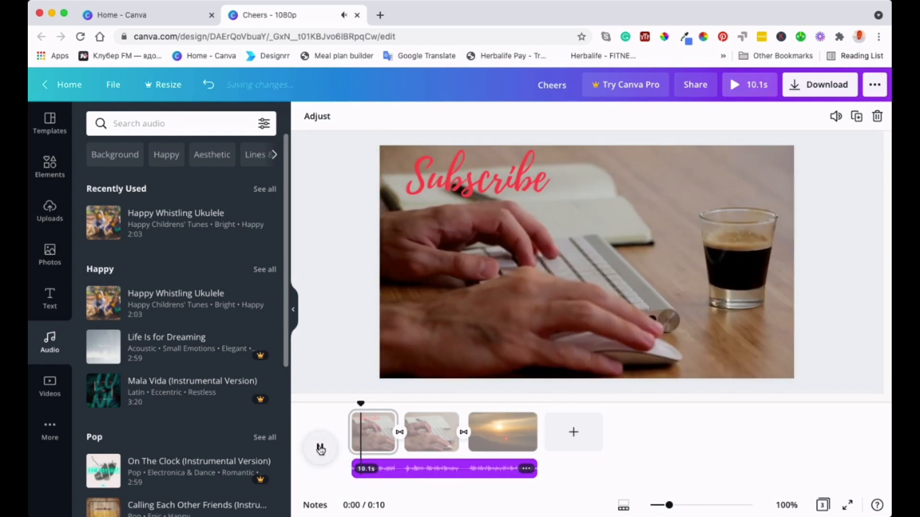
left_click(320, 448)
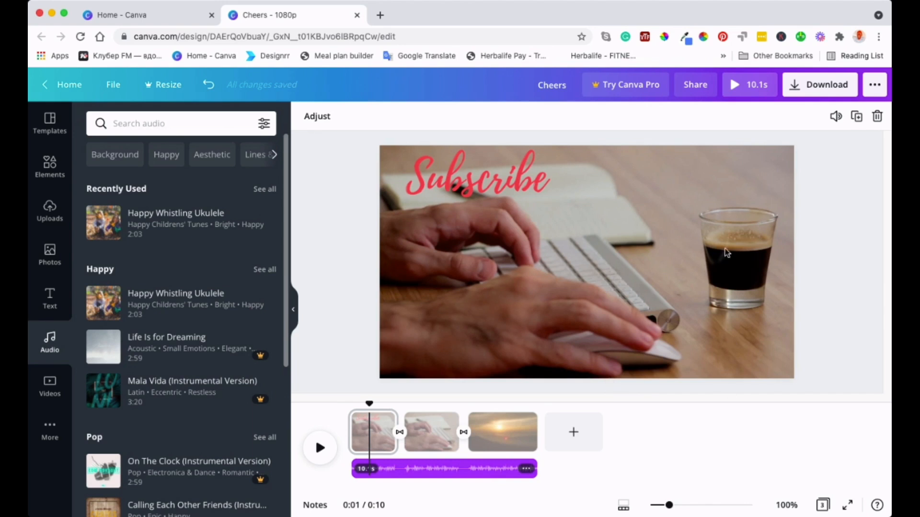
left_click(733, 84)
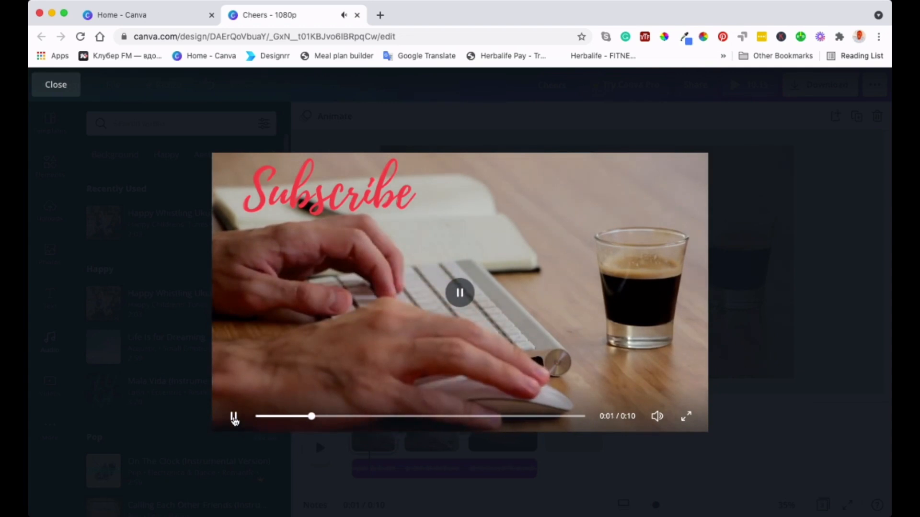
left_click(235, 418)
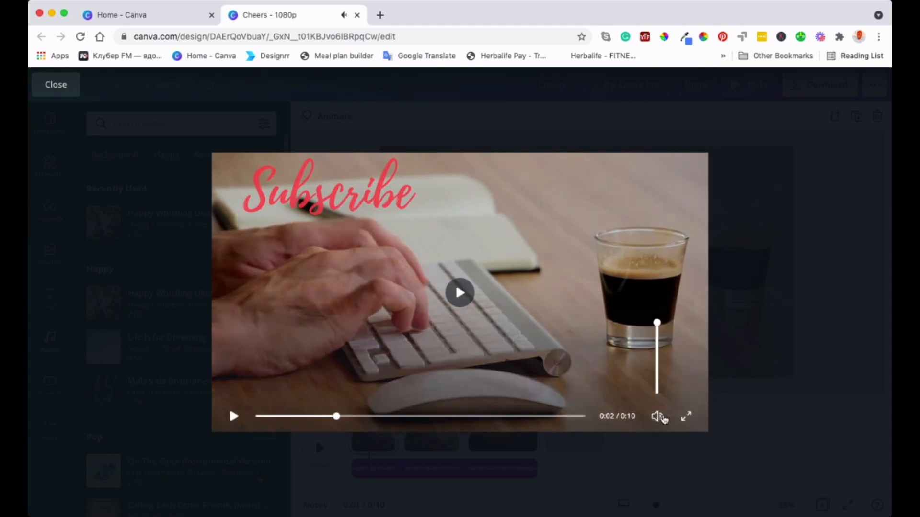
left_click(764, 221)
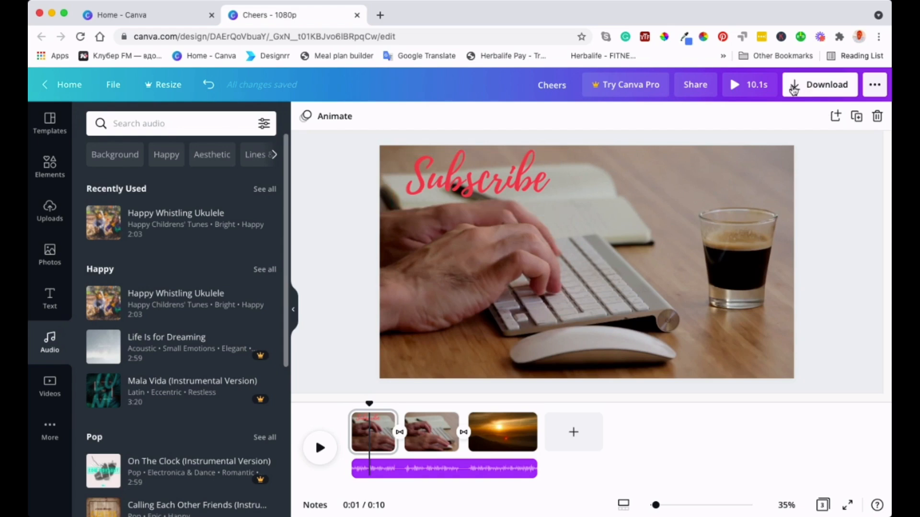
Step: Review the download settings and available file types, including MP4 Video and GIF, and close them without downloading
left_click(796, 88)
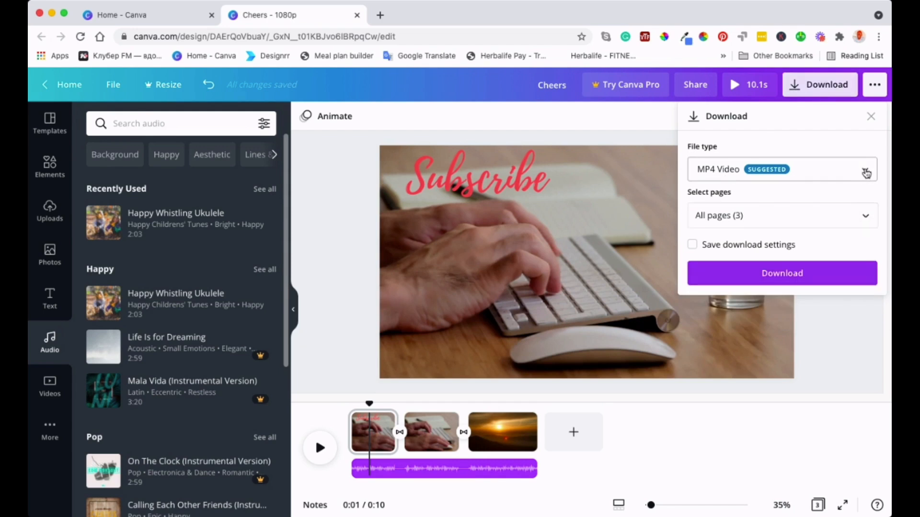
left_click(866, 172)
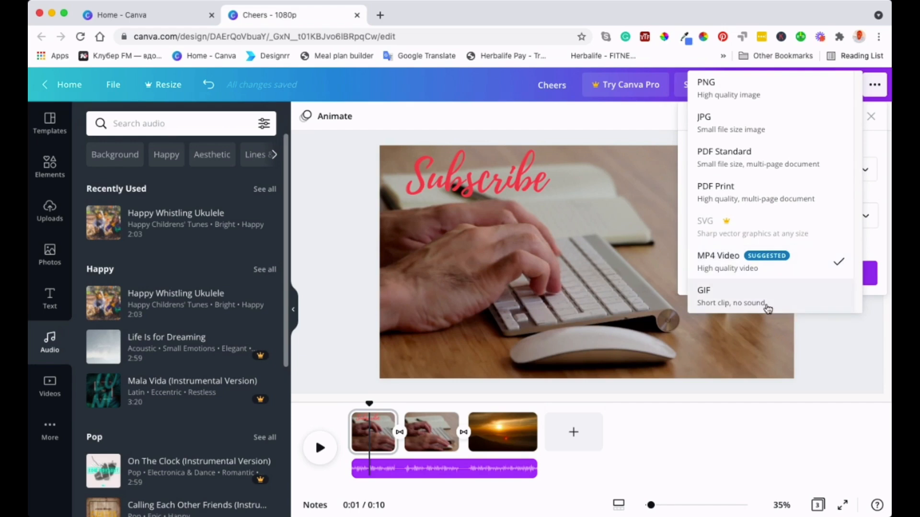
left_click(840, 360)
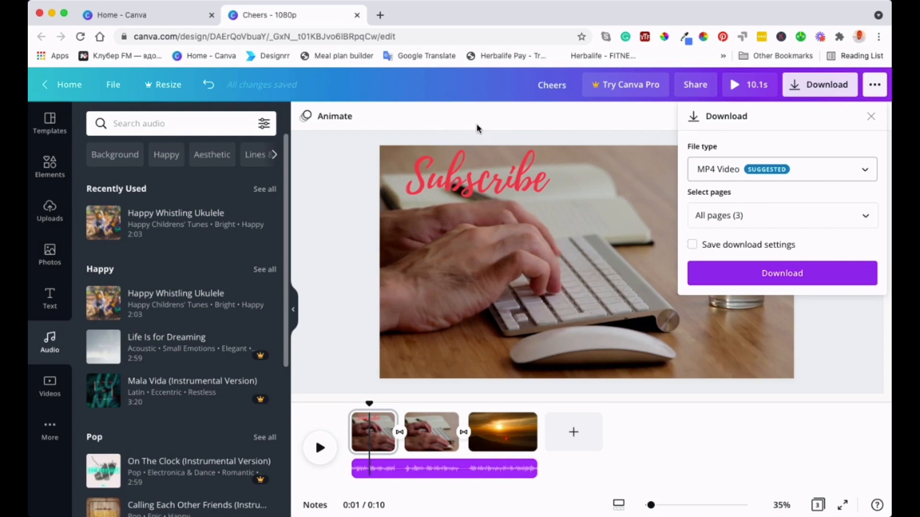
left_click(492, 126)
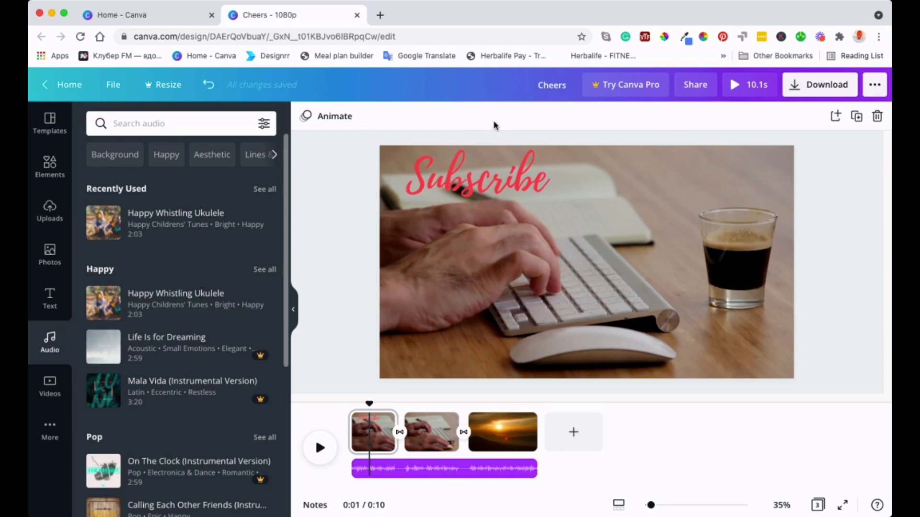
left_click(296, 312)
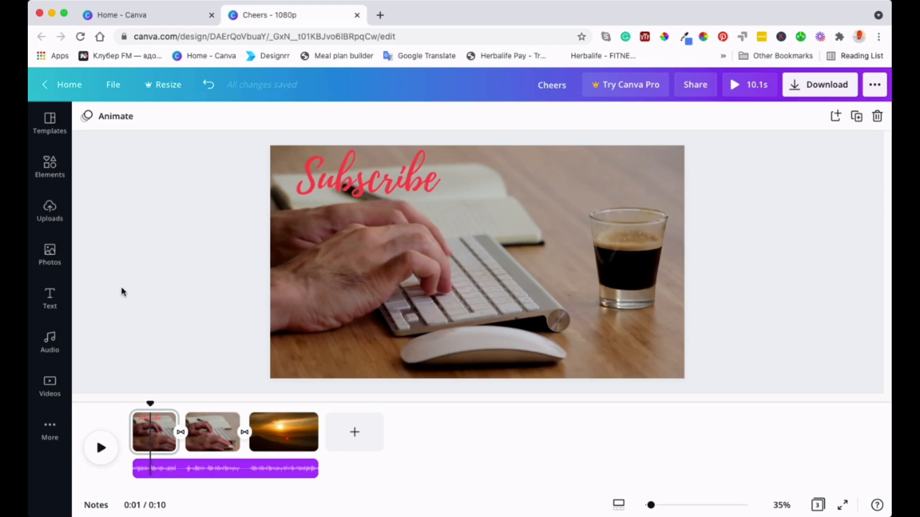
left_click_drag(651, 505, 650, 506)
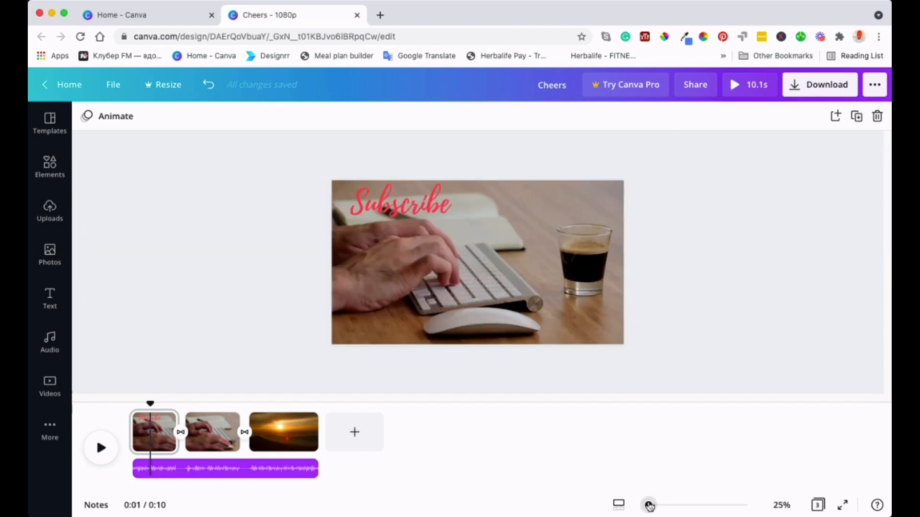